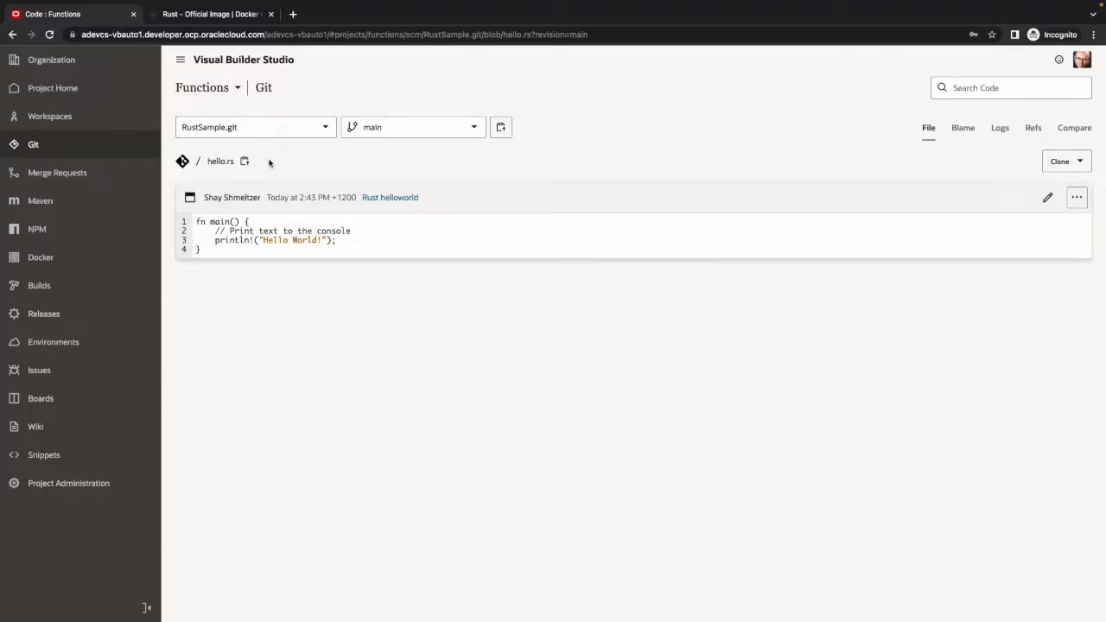
Go to Organization > Build Executors and glance at the Create Image options.
{"action": "left_click", "coordinate": [60, 59]}
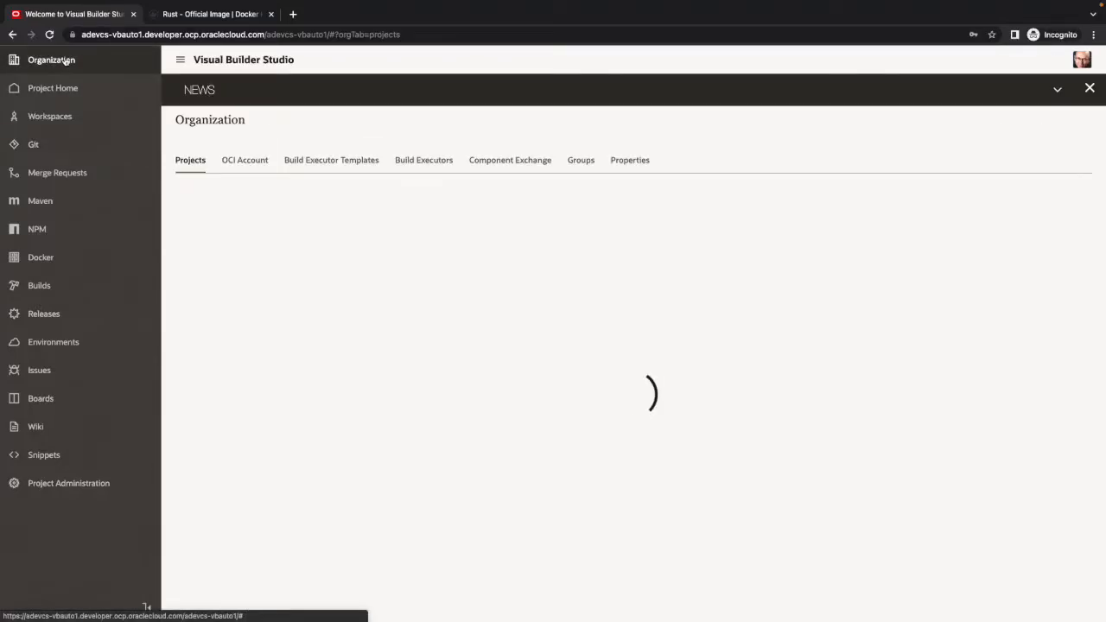
{"action": "left_click", "coordinate": [417, 162]}
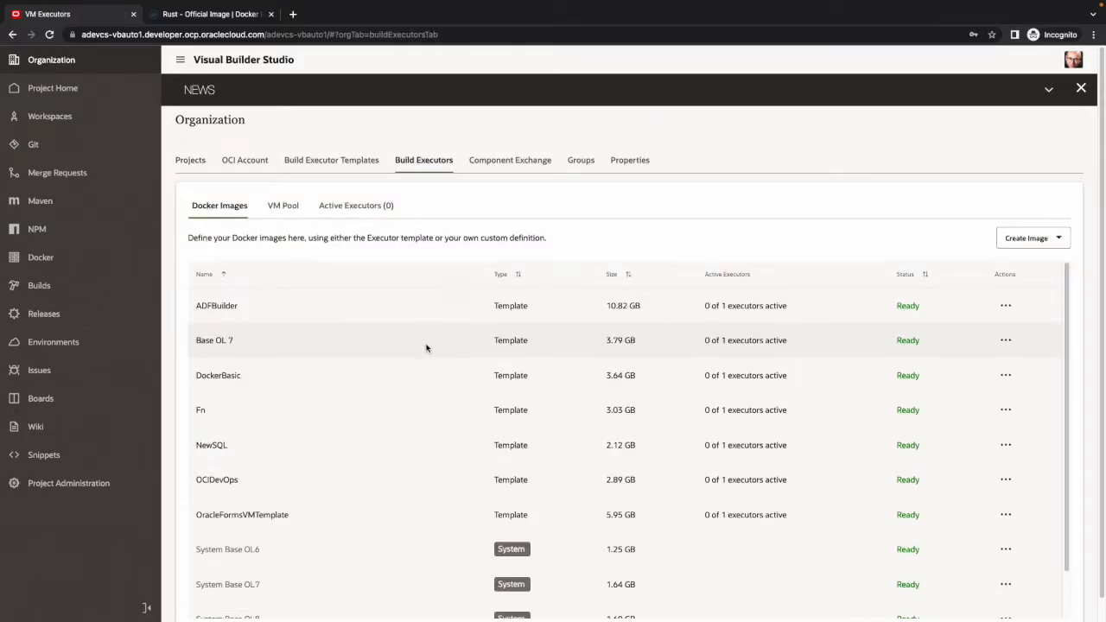
{"action": "left_click", "coordinate": [1026, 238]}
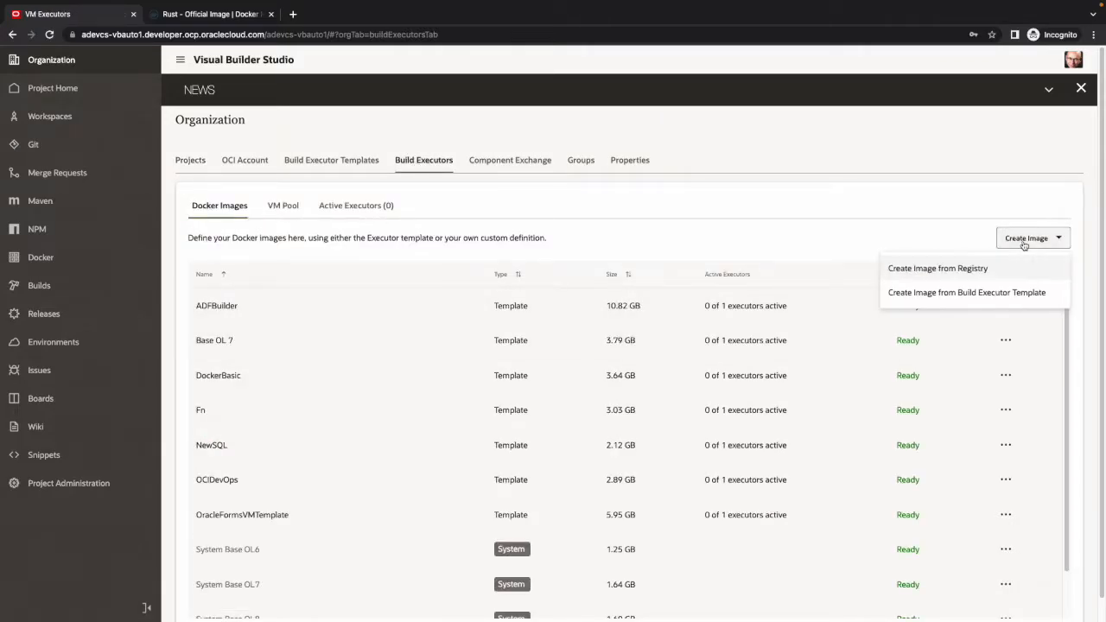
{"action": "left_click", "coordinate": [784, 255]}
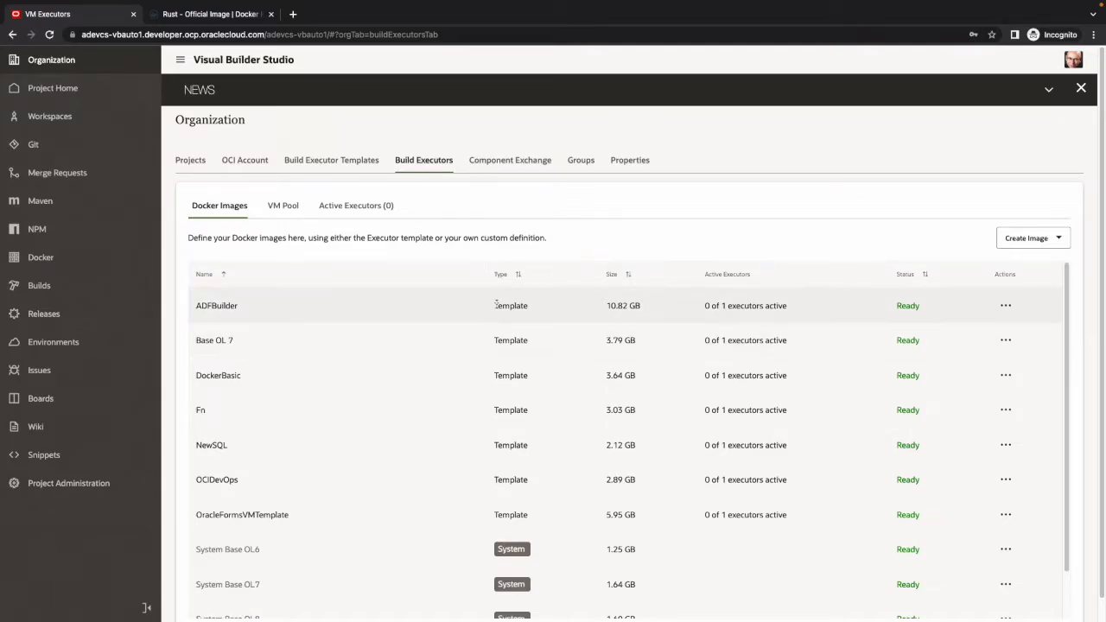
Filter ADFBuilder's Configure Software catalog for 'rust', find nothing, and cancel.
{"action": "left_click", "coordinate": [358, 165]}
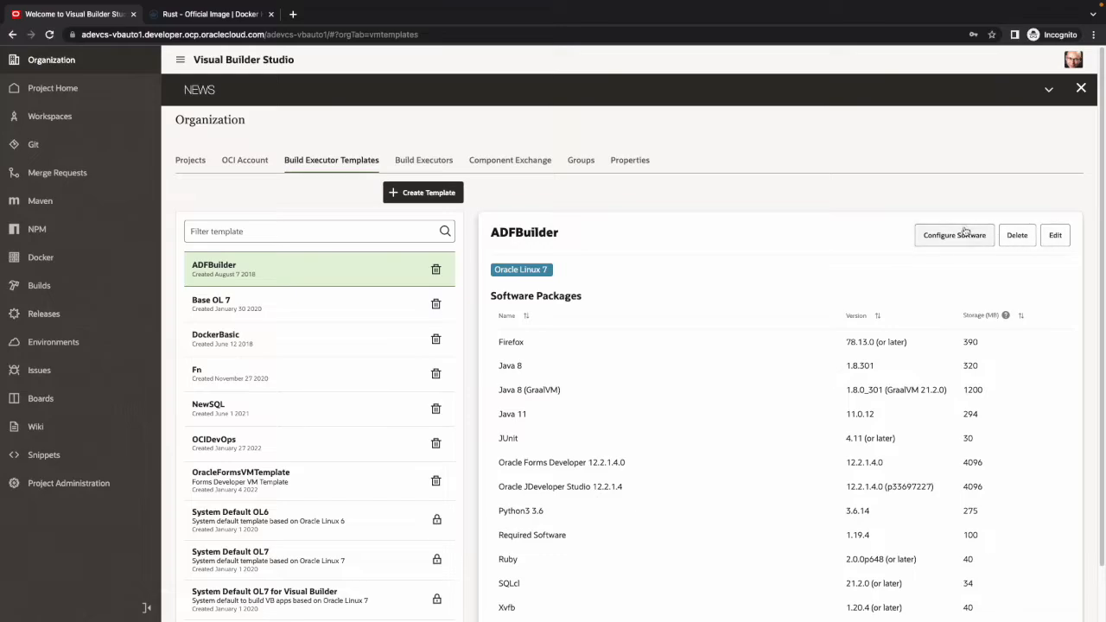
{"action": "left_click", "coordinate": [967, 235]}
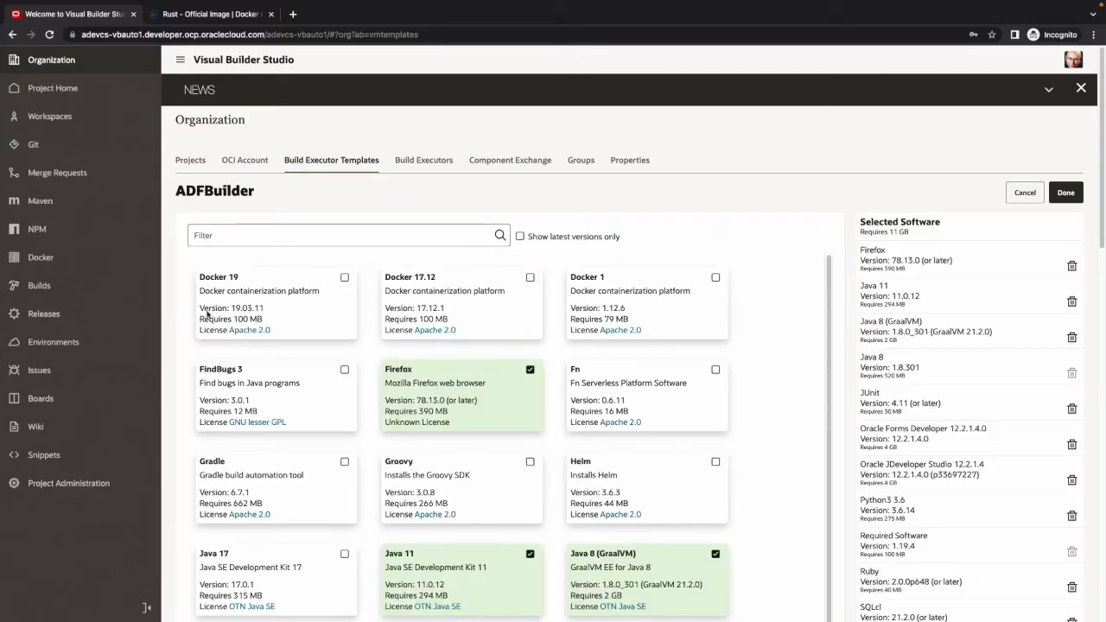
{"action": "scroll", "coordinate": [479, 299], "scroll_direction": "down", "scroll_amount": 1}
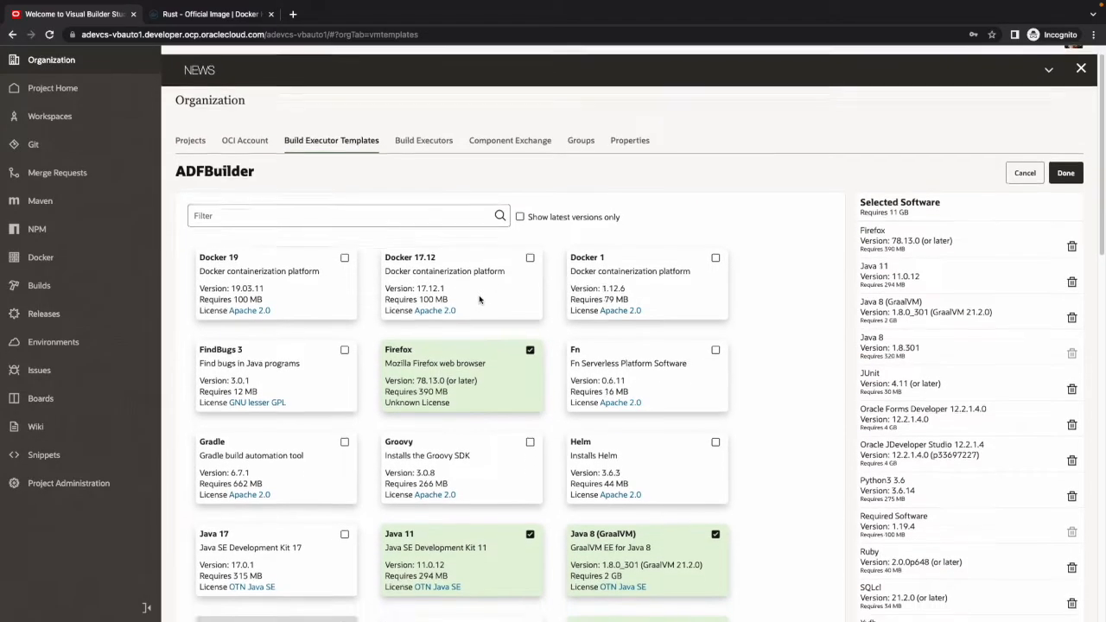
{"action": "scroll", "coordinate": [479, 299], "scroll_direction": "down", "scroll_amount": 1}
{"action": "scroll", "coordinate": [480, 299], "scroll_direction": "down", "scroll_amount": 5}
{"action": "scroll", "coordinate": [479, 299], "scroll_direction": "down", "scroll_amount": 2}
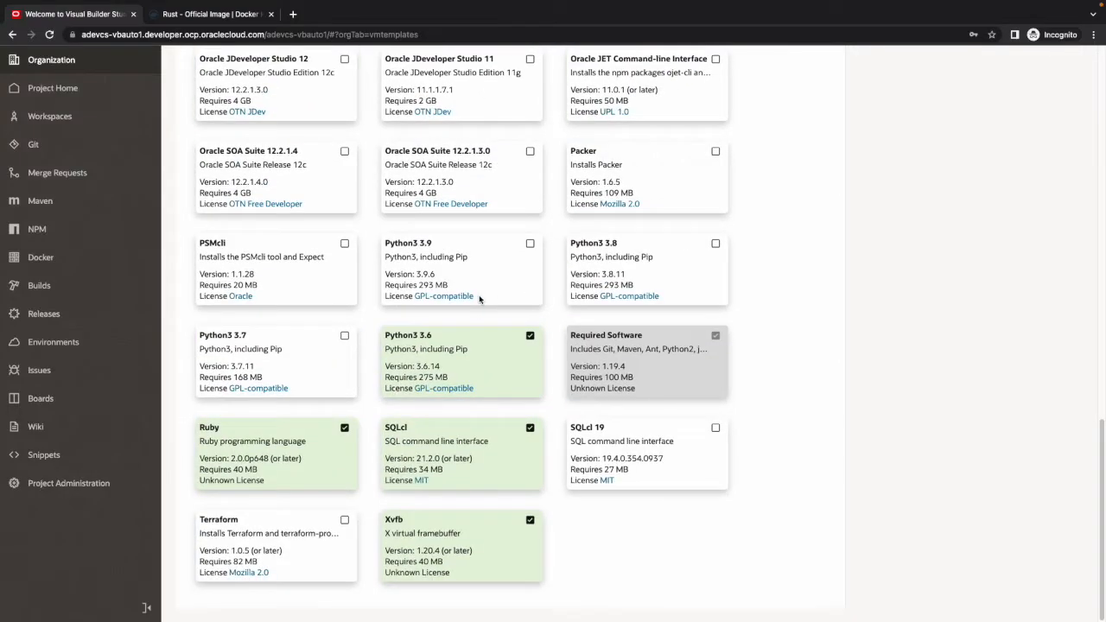
{"action": "scroll", "coordinate": [480, 299], "scroll_direction": "up", "scroll_amount": 10}
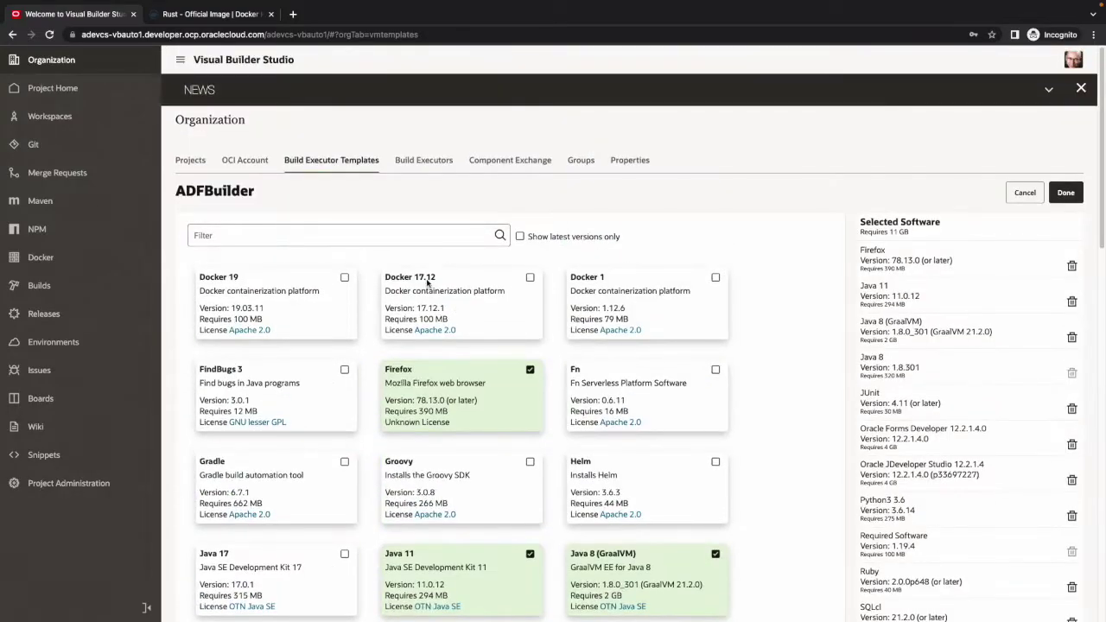
{"action": "left_click", "coordinate": [389, 234]}
{"action": "type", "text": "rust"}
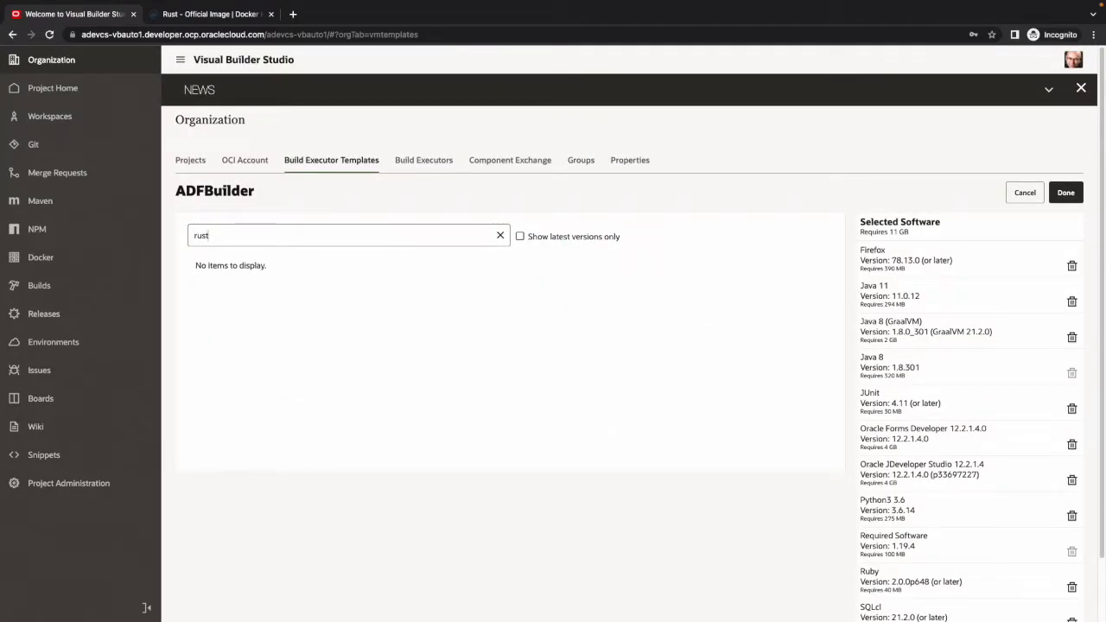
{"action": "left_click", "coordinate": [1017, 195]}
Start Create Image from Registry and consult the official rust image page on Docker Hub.
{"action": "left_click", "coordinate": [435, 163]}
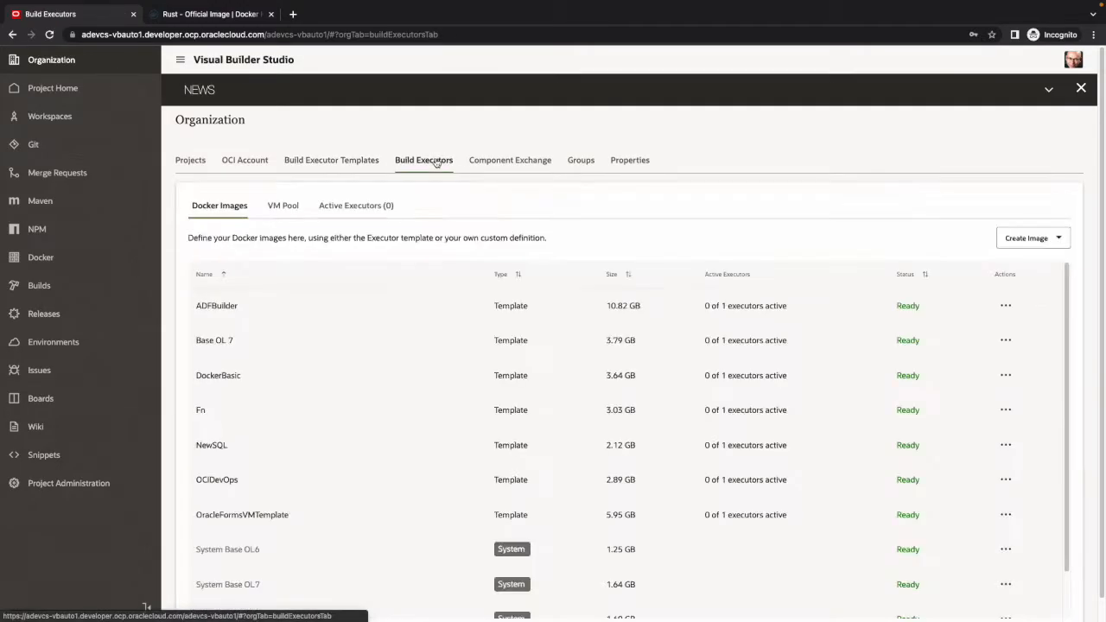
{"action": "left_click", "coordinate": [1022, 240]}
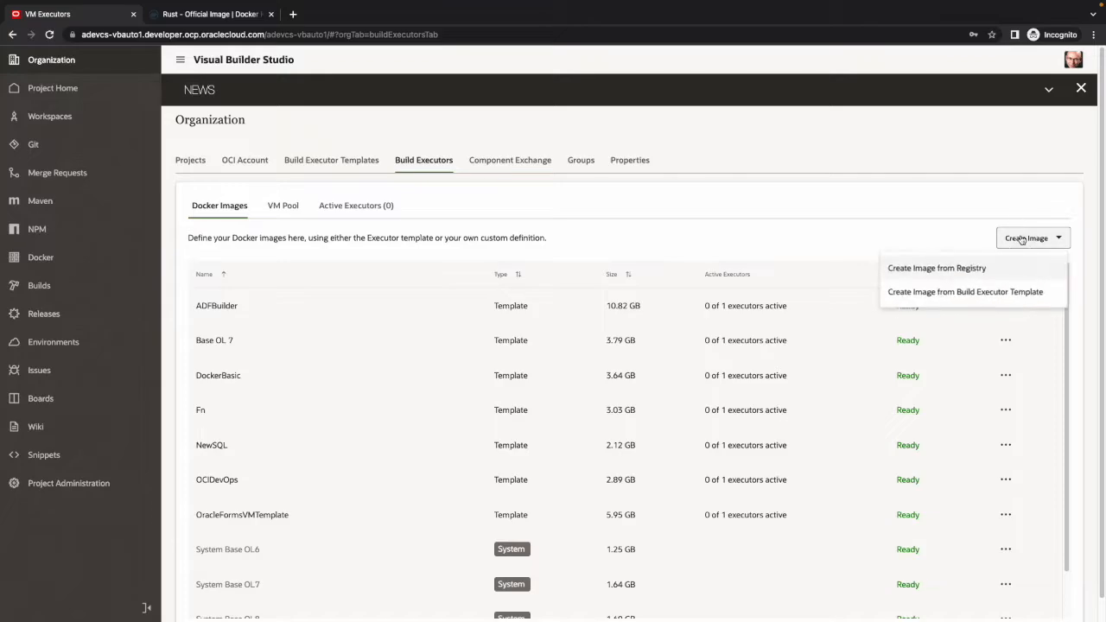
{"action": "left_click", "coordinate": [994, 270]}
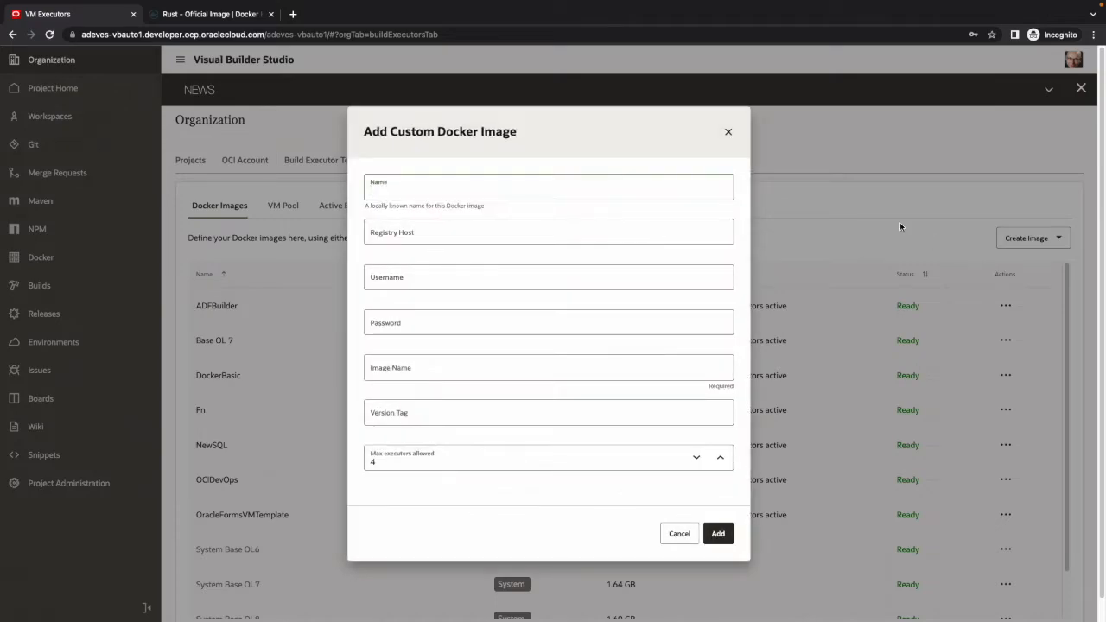
{"action": "left_click", "coordinate": [216, 17]}
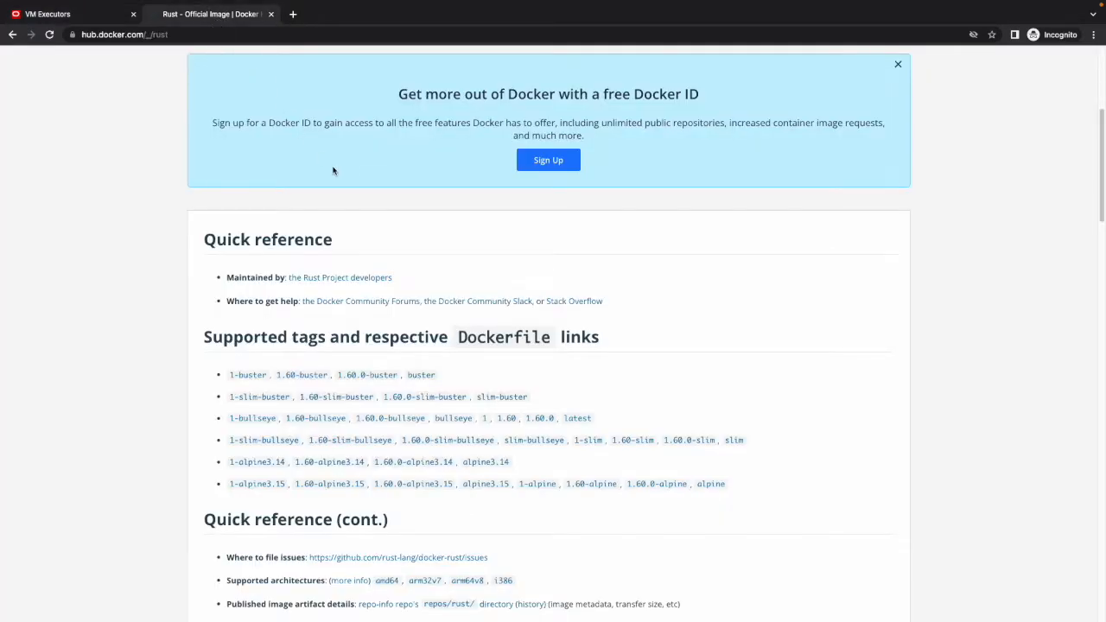
{"action": "scroll", "coordinate": [333, 171], "scroll_direction": "up", "scroll_amount": 4}
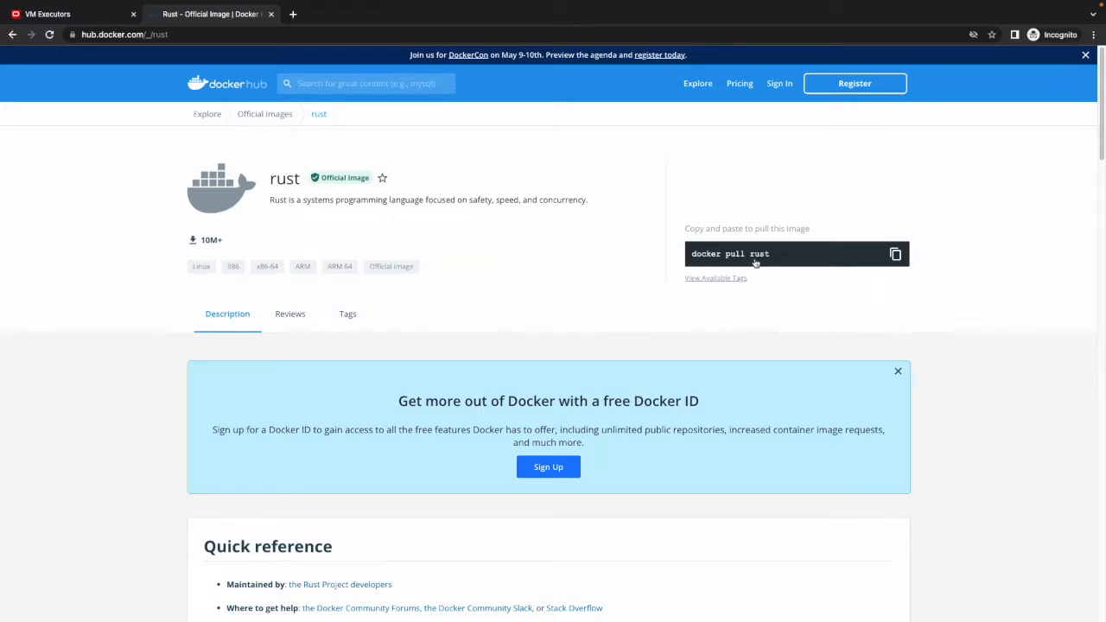
{"action": "left_click", "coordinate": [102, 18]}
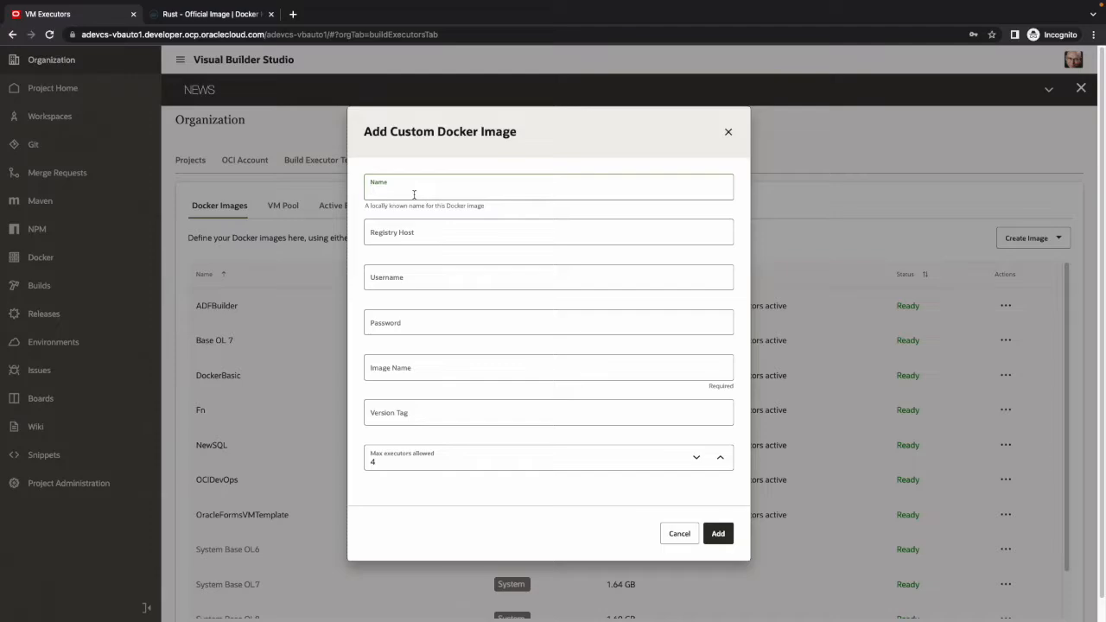
{"action": "type", "text": "Rust"}
Enter name Rust, no registry host, the username and password, and image name rust.
{"action": "key", "text": "Tab"}
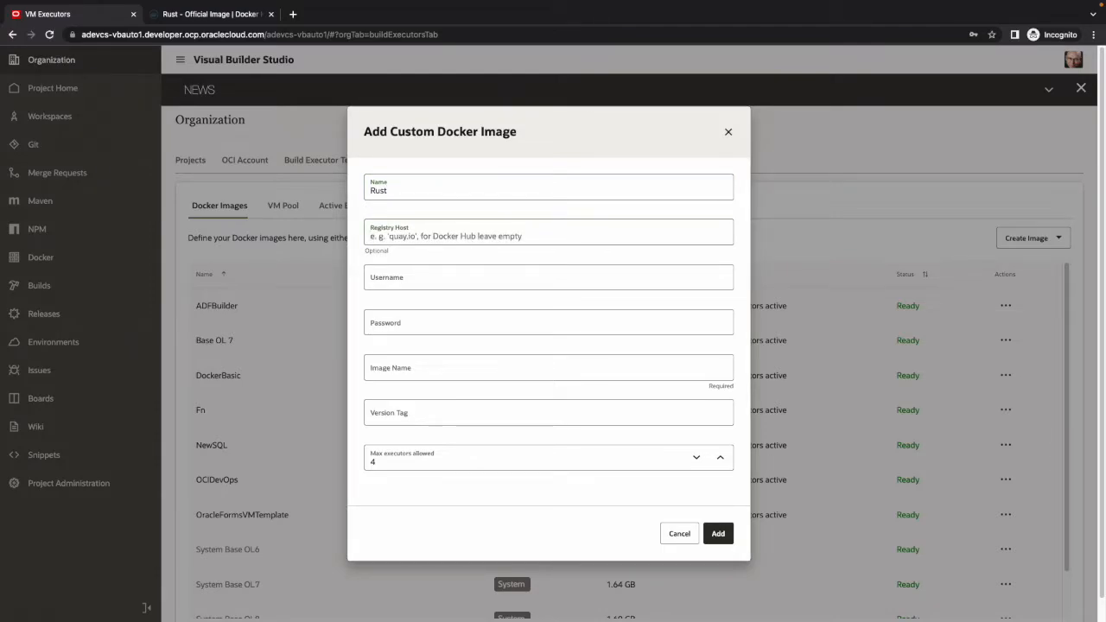
{"action": "key", "text": "Tab"}
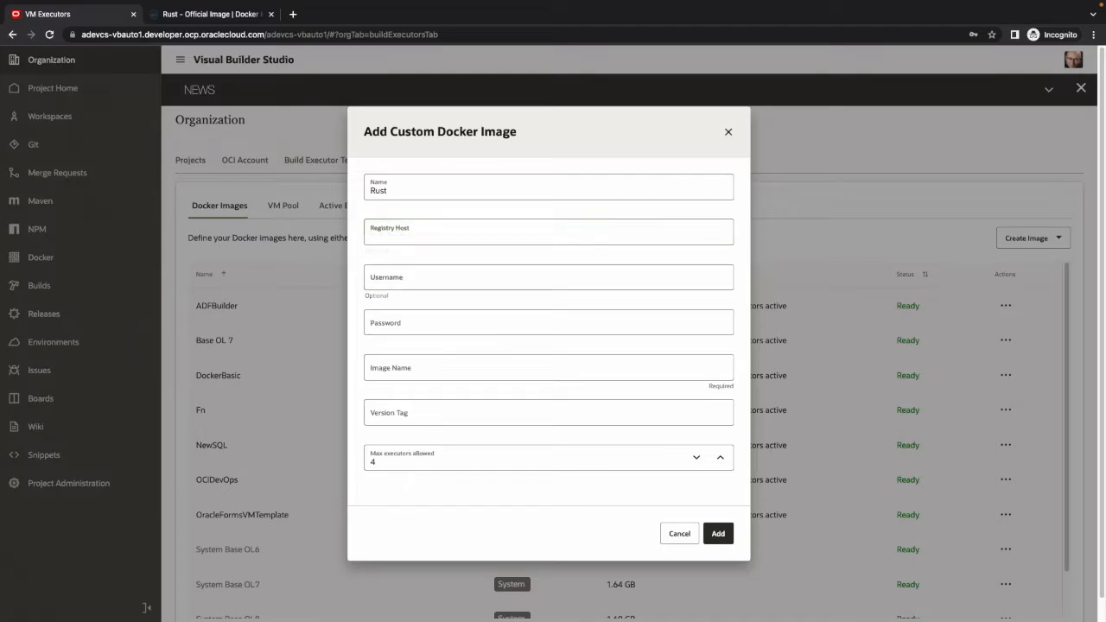
{"action": "type", "text": "shaysh"}
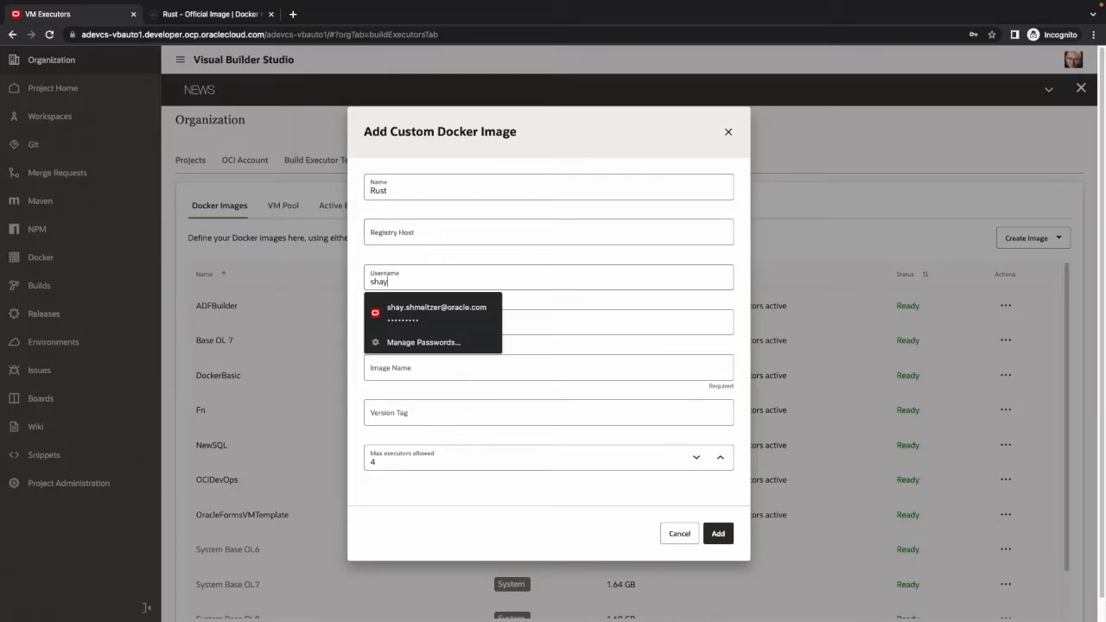
{"action": "key", "text": "Tab"}
{"action": "type", "text": "********"}
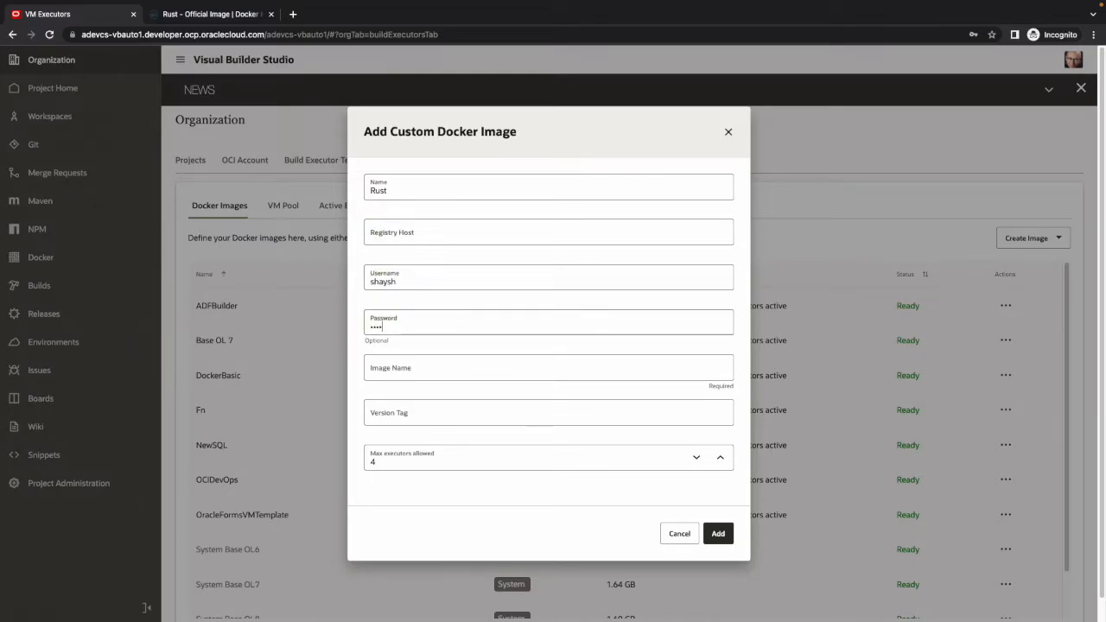
{"action": "key", "text": "Tab"}
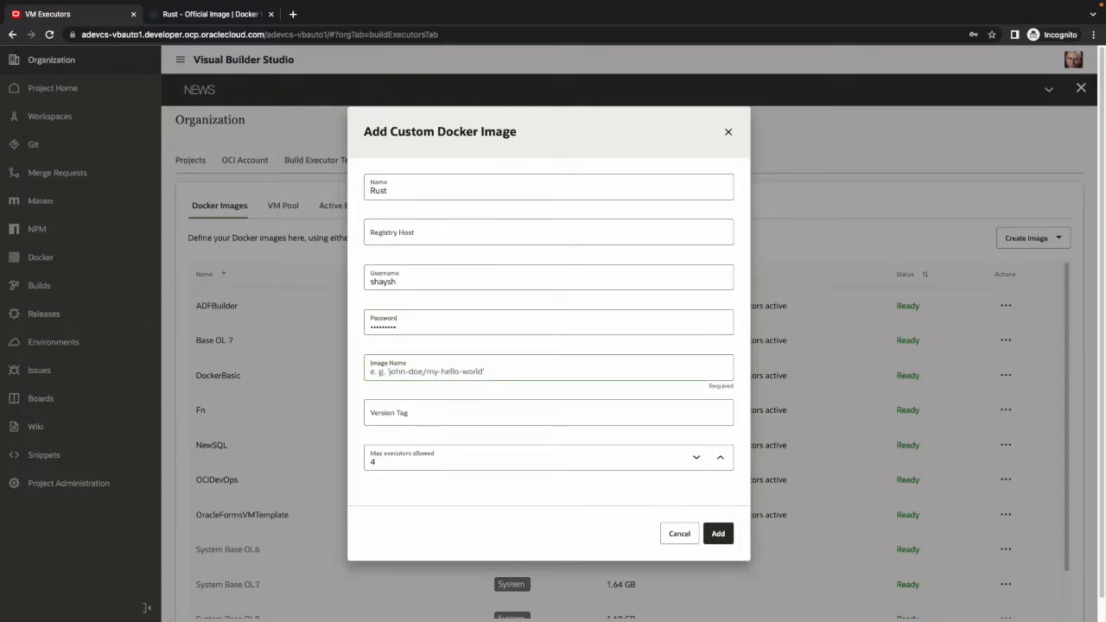
{"action": "type", "text": "rust"}
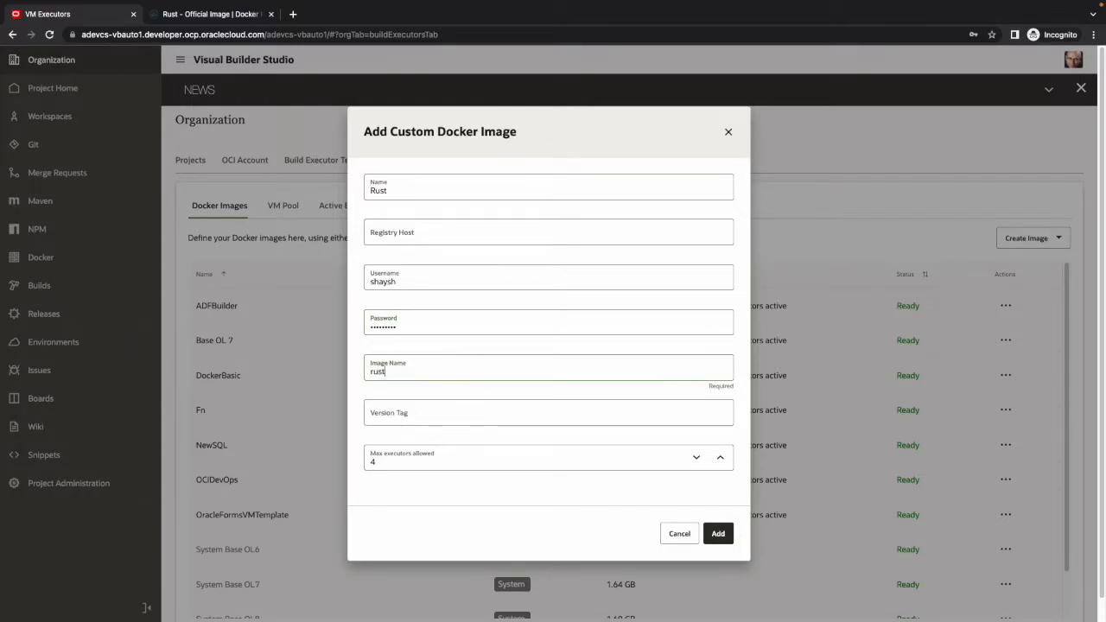
{"action": "key", "text": "Tab"}
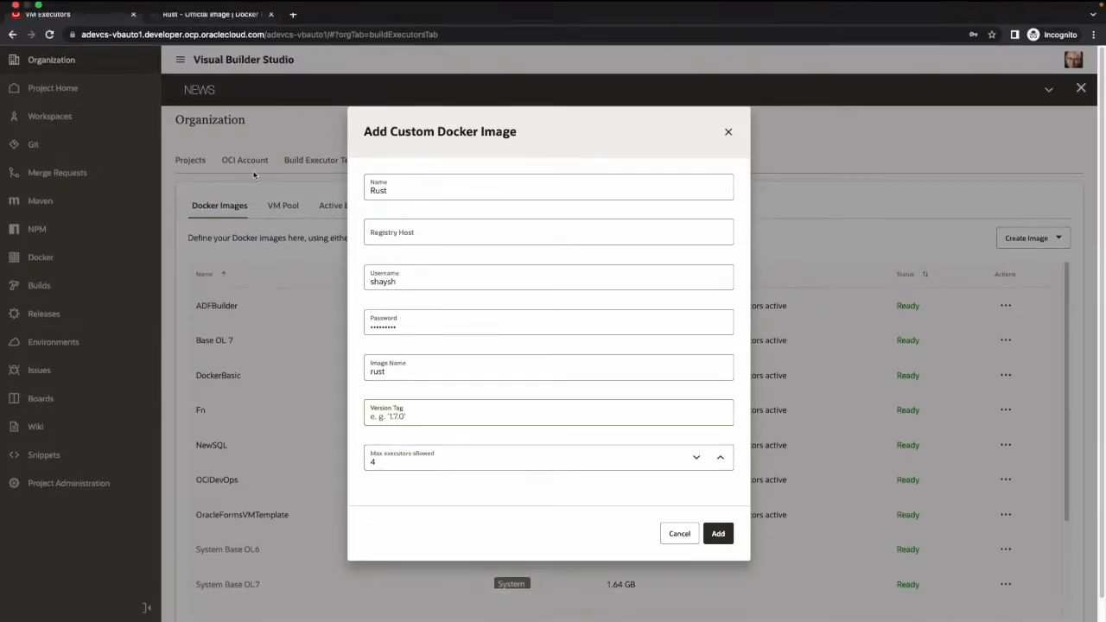
{"action": "left_click", "coordinate": [226, 14]}
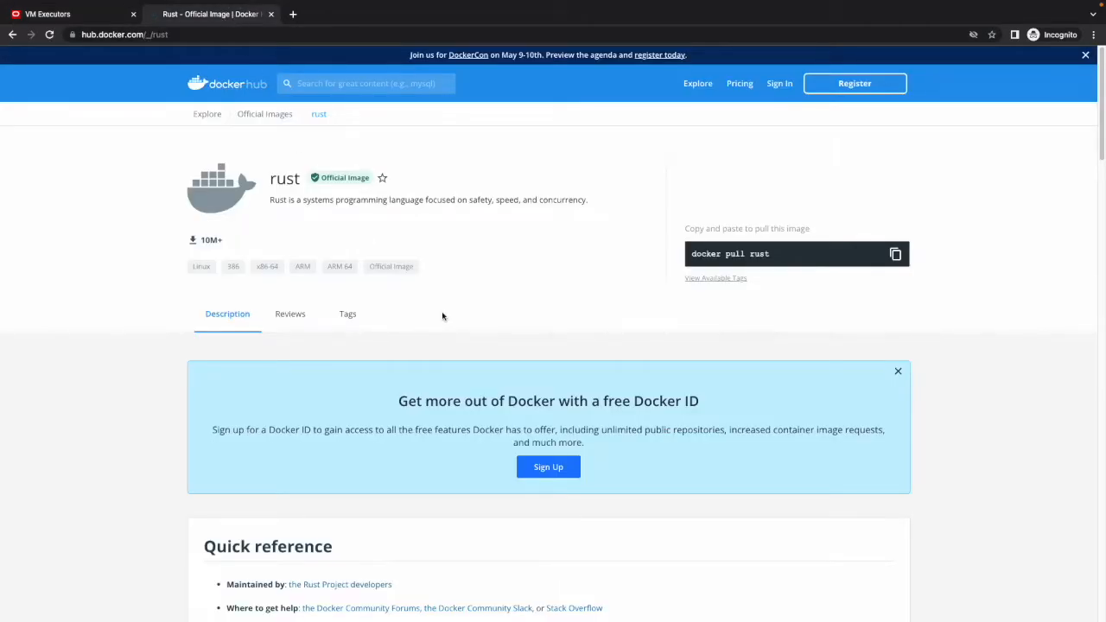
{"action": "scroll", "coordinate": [442, 317], "scroll_direction": "down", "scroll_amount": 10}
{"action": "scroll", "coordinate": [439, 316], "scroll_direction": "down", "scroll_amount": 1}
{"action": "scroll", "coordinate": [439, 316], "scroll_direction": "down", "scroll_amount": 10}
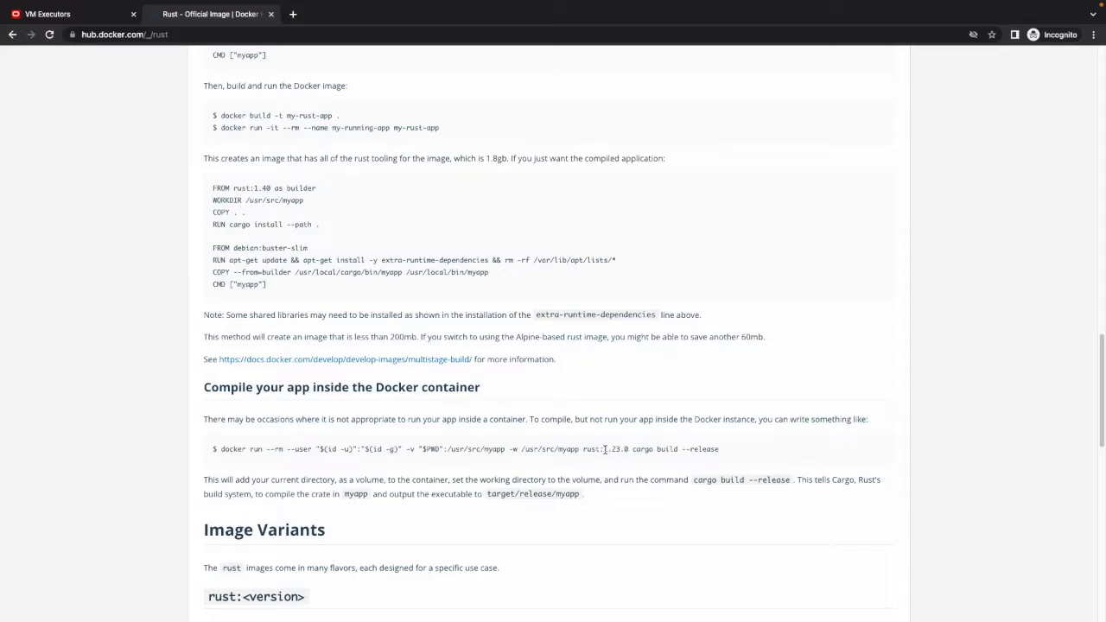
Copy version 1.23.0 from Docker Hub's docker run command and return to the image form.
{"action": "left_click_drag", "start_coordinate": [605, 449], "coordinate": [629, 449]}
{"action": "key", "text": "ctrl+c"}
{"action": "left_click", "coordinate": [103, 19]}
Add the Rust image with version tag 1.23.0 and max 2 executors, then go to the project's Builds.
{"action": "key", "text": "ctrl+v"}
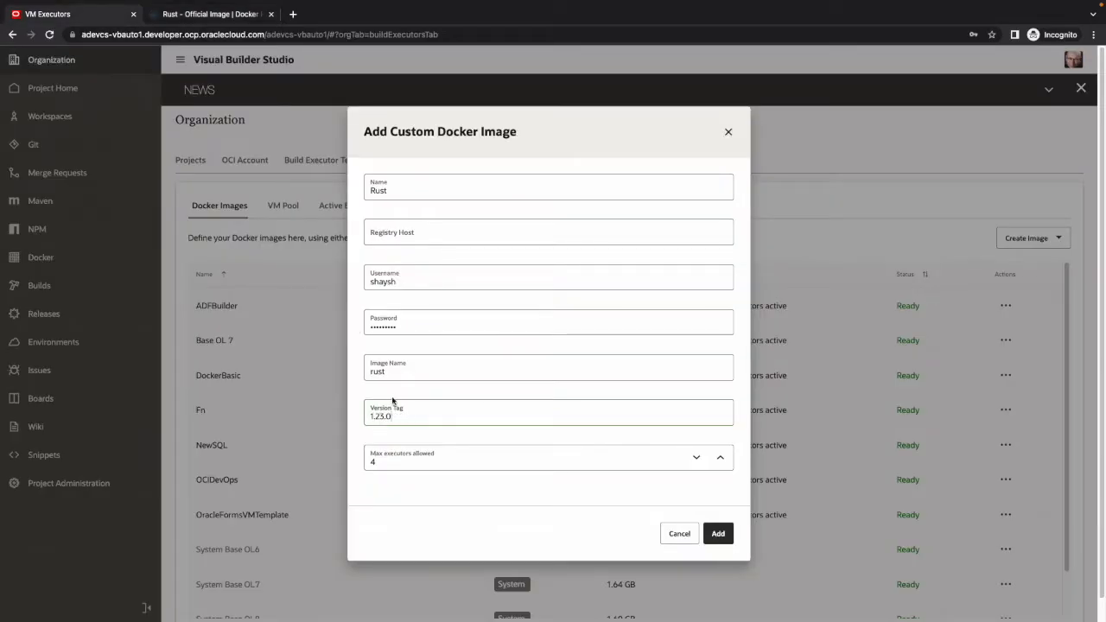
{"action": "left_click", "coordinate": [428, 464]}
{"action": "key", "text": "BackSpace"}
{"action": "type", "text": "2"}
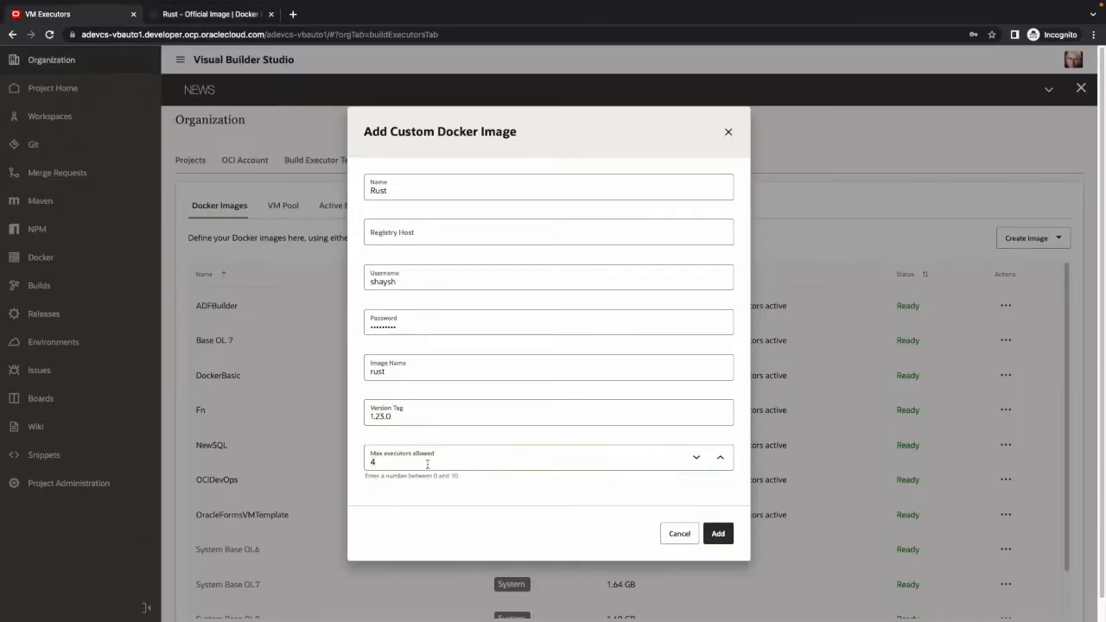
{"action": "left_click", "coordinate": [719, 534]}
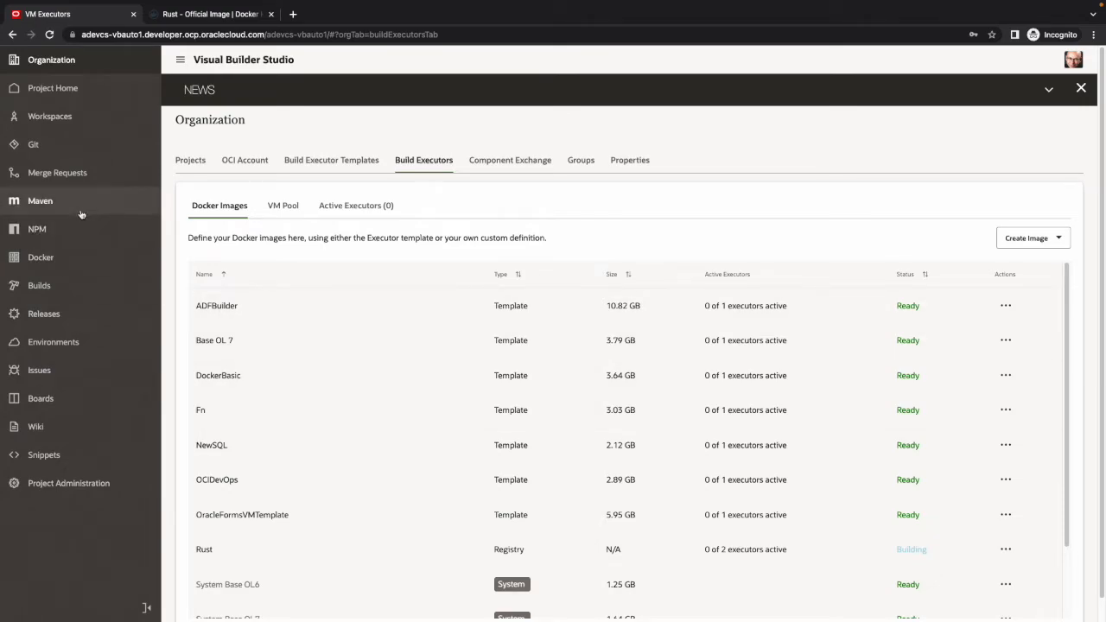
{"action": "left_click", "coordinate": [68, 286]}
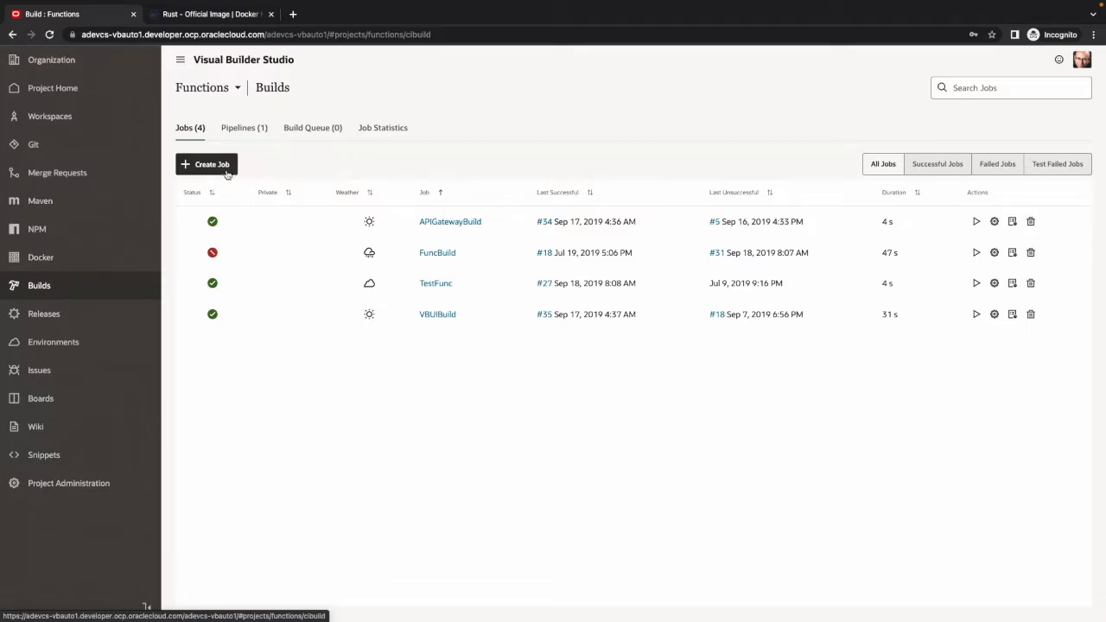
Create a new job named RustCompile using the custom Rust image as its template.
{"action": "left_click", "coordinate": [211, 165]}
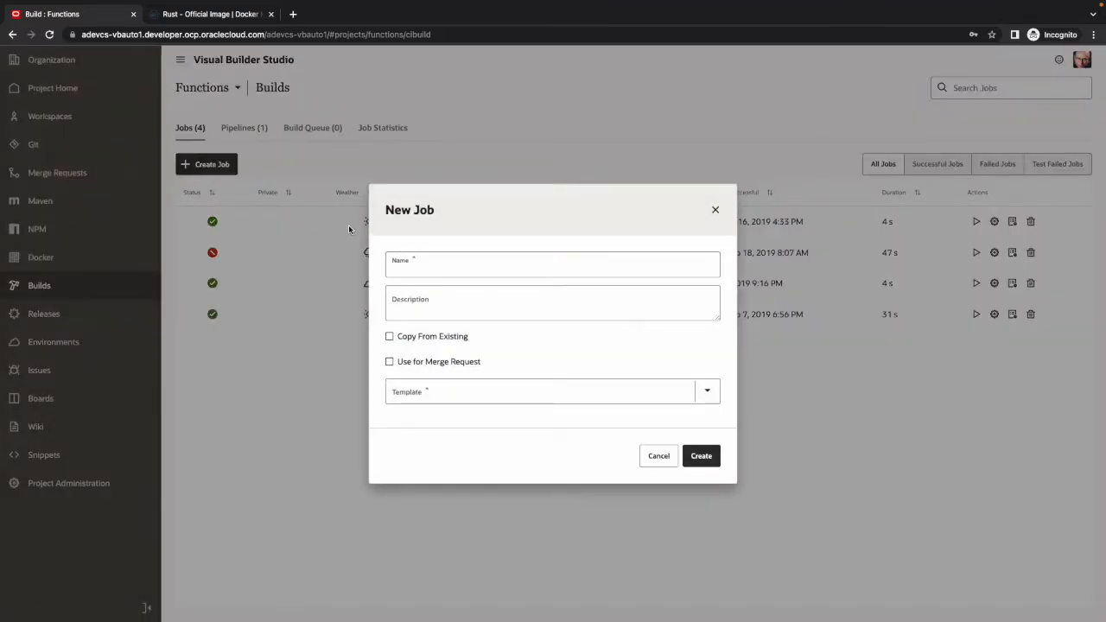
{"action": "type", "text": "RustComp"}
{"action": "type", "text": "ile"}
{"action": "left_click", "coordinate": [440, 391]}
{"action": "scroll", "coordinate": [484, 346], "scroll_direction": "down", "scroll_amount": 3}
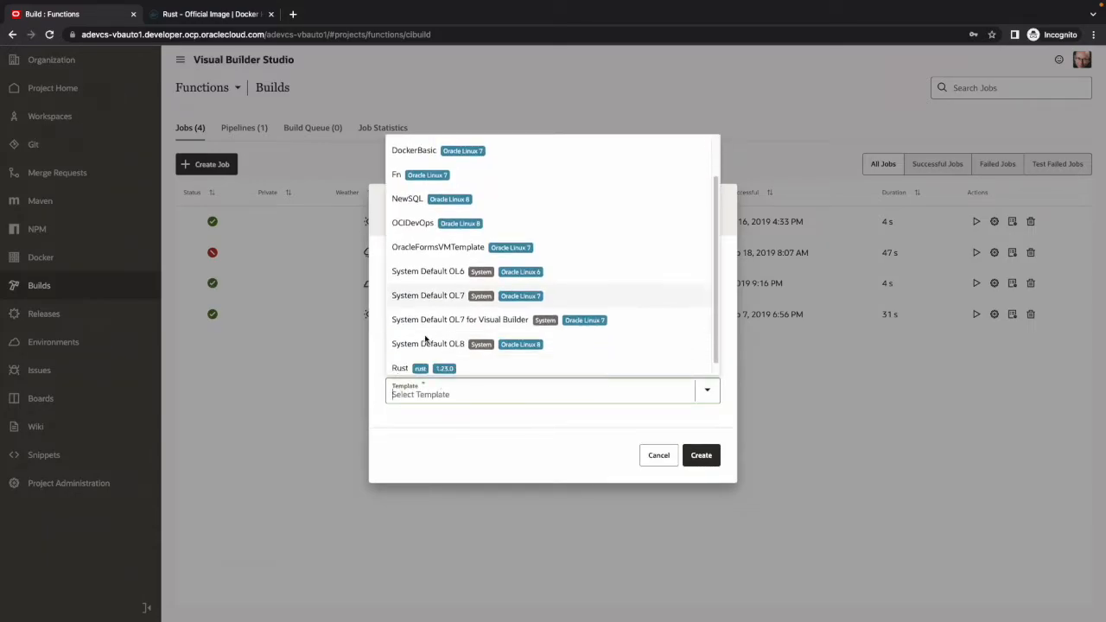
{"action": "scroll", "coordinate": [458, 355], "scroll_direction": "down", "scroll_amount": 1}
{"action": "left_click", "coordinate": [424, 357]}
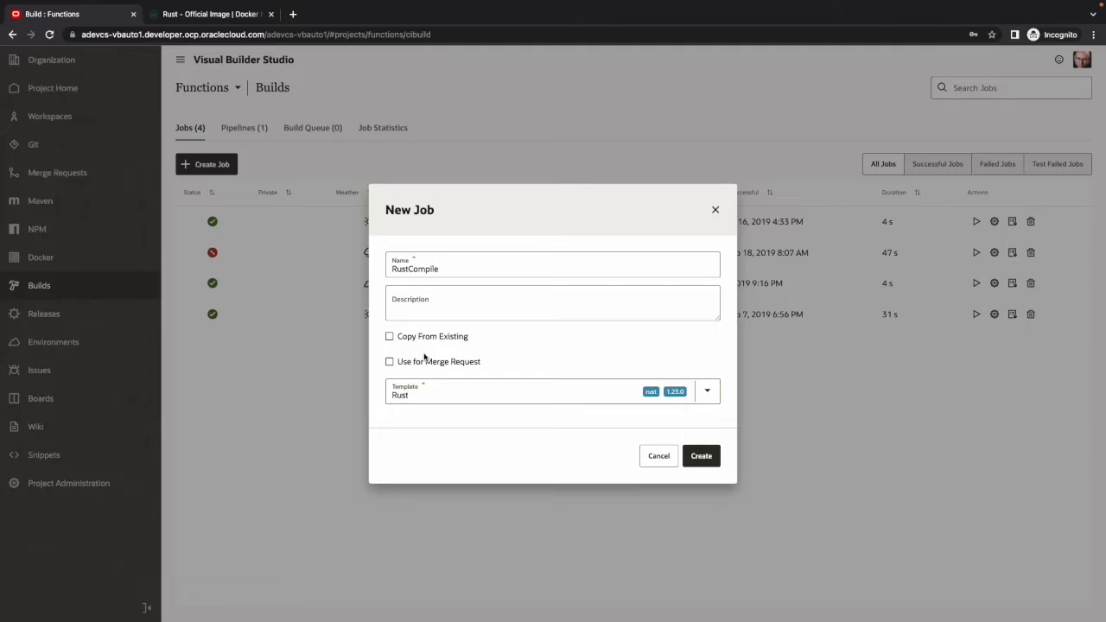
{"action": "left_click", "coordinate": [710, 465]}
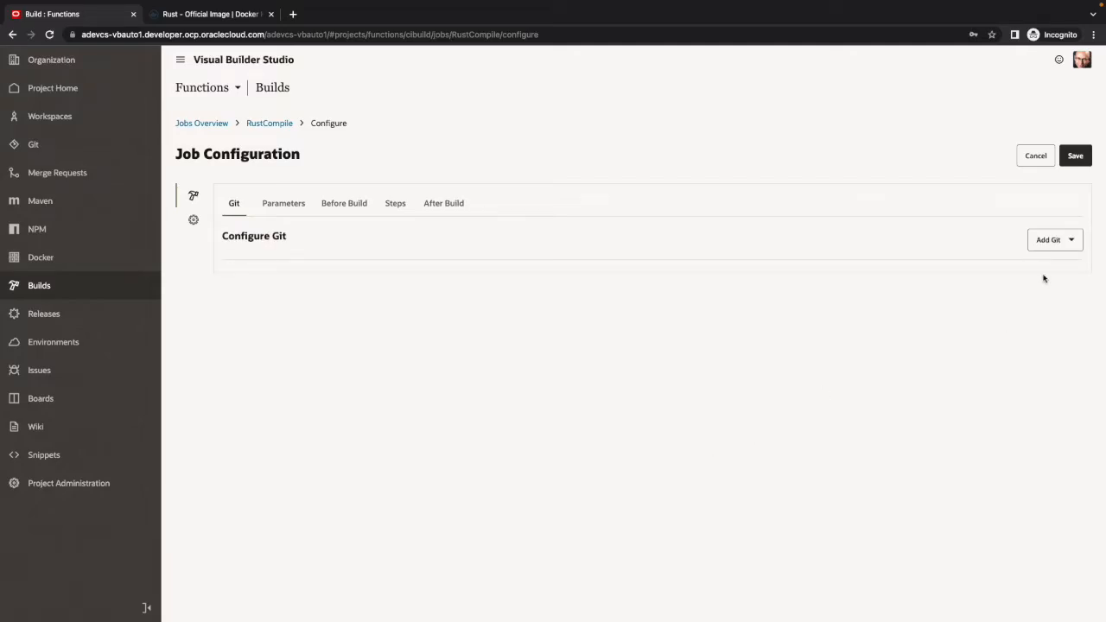
Add Git repository RustSample.git on main and enable automatic build on SCM commit.
{"action": "left_click", "coordinate": [1049, 241]}
{"action": "left_click", "coordinate": [1050, 278]}
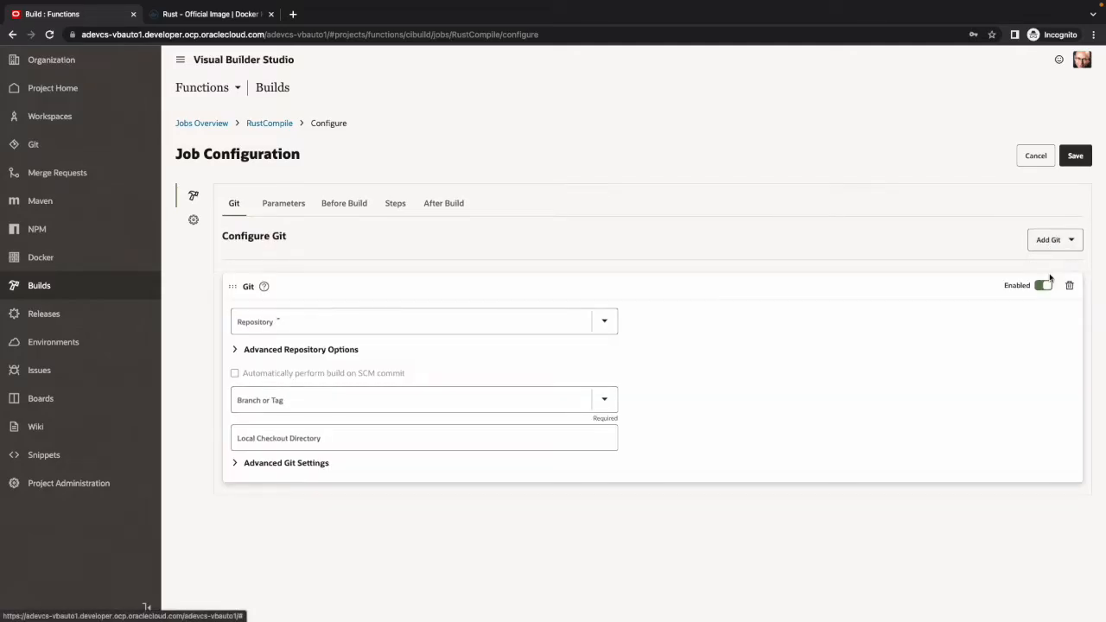
{"action": "left_click", "coordinate": [508, 311]}
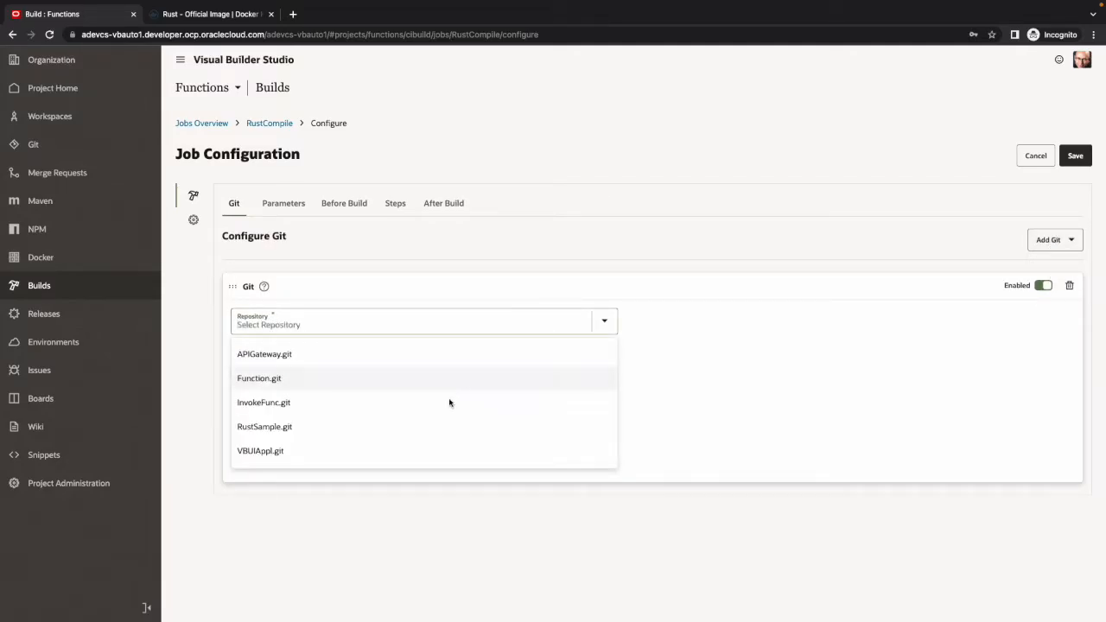
{"action": "left_click", "coordinate": [424, 428]}
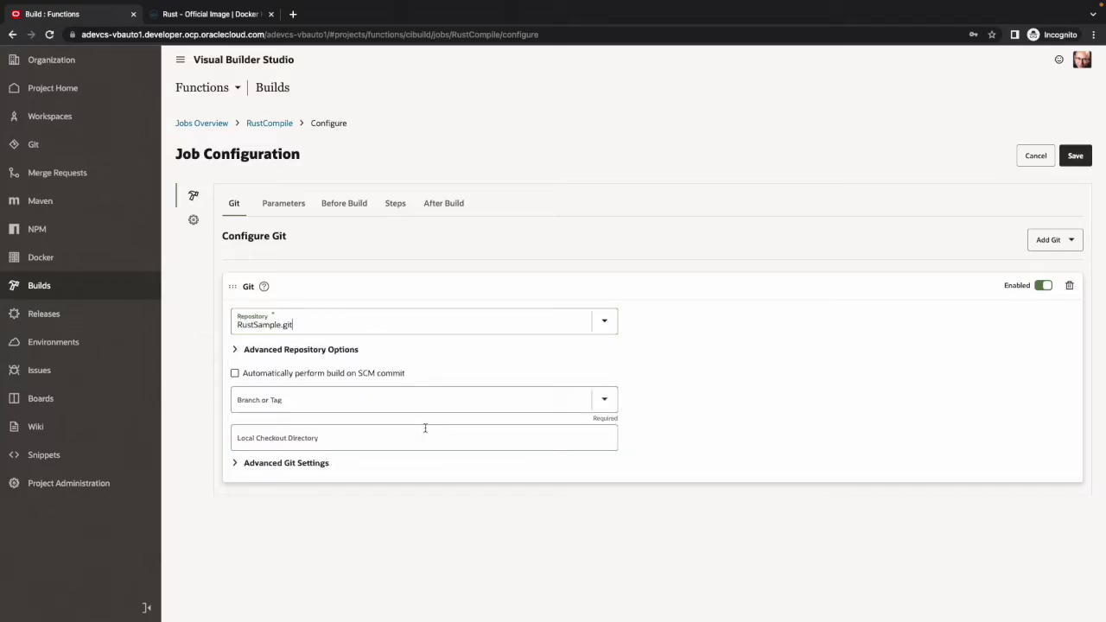
{"action": "left_click", "coordinate": [383, 373]}
{"action": "left_click", "coordinate": [395, 203]}
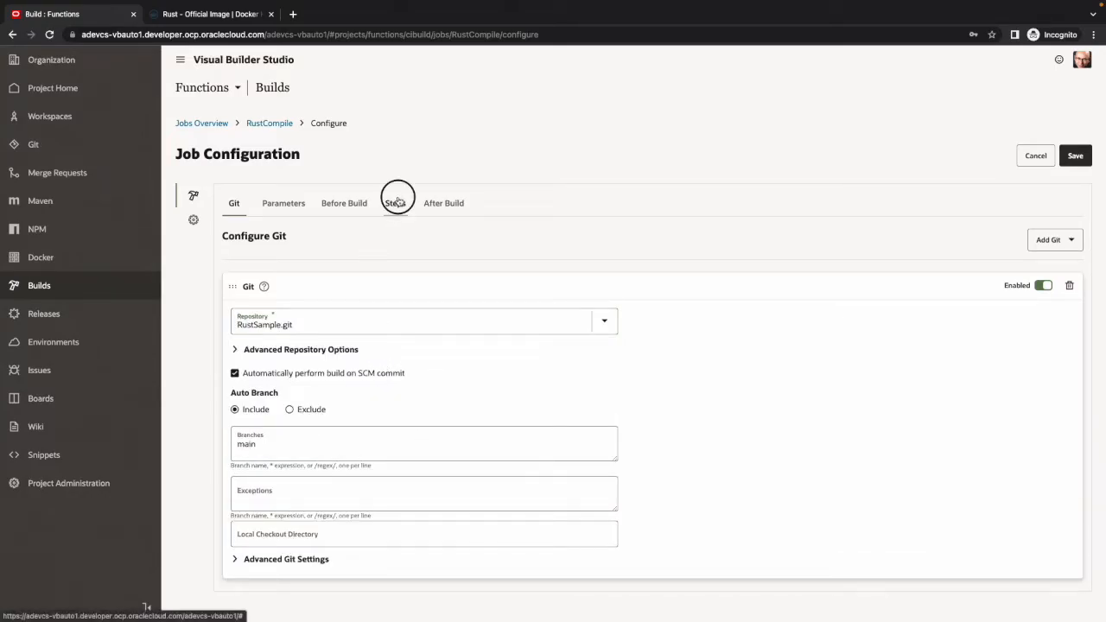
{"action": "left_click", "coordinate": [1067, 239]}
{"action": "mouse_move", "coordinate": [1002, 271]}
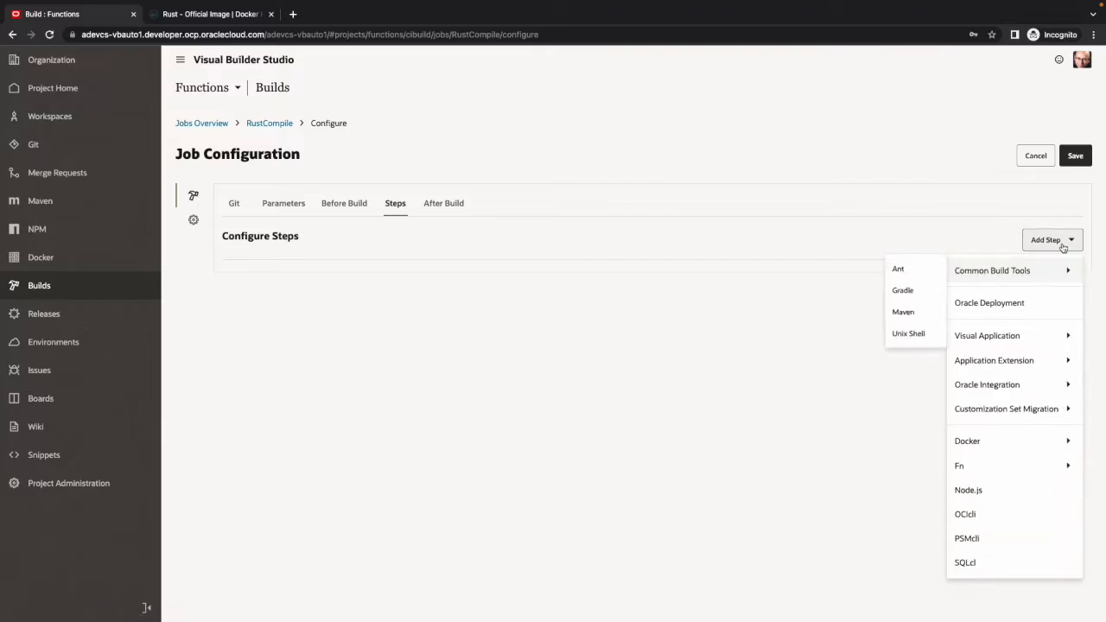
Add a Unix Shell step running rustc hello.rs, ls and ./hello, and save the job.
{"action": "left_click", "coordinate": [1054, 350]}
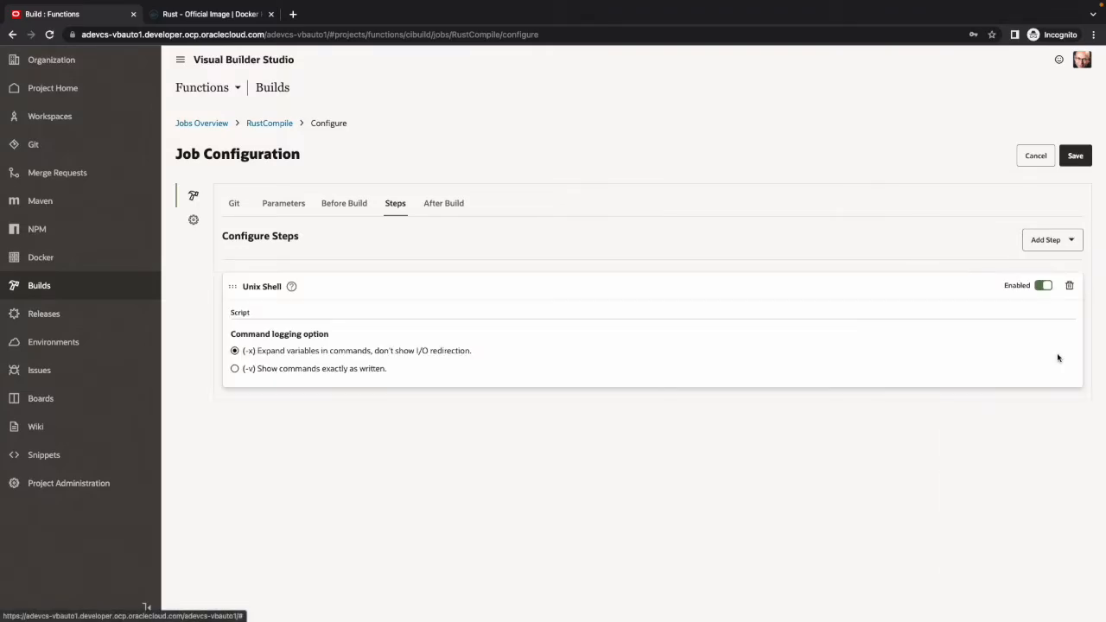
{"action": "left_click", "coordinate": [467, 357]}
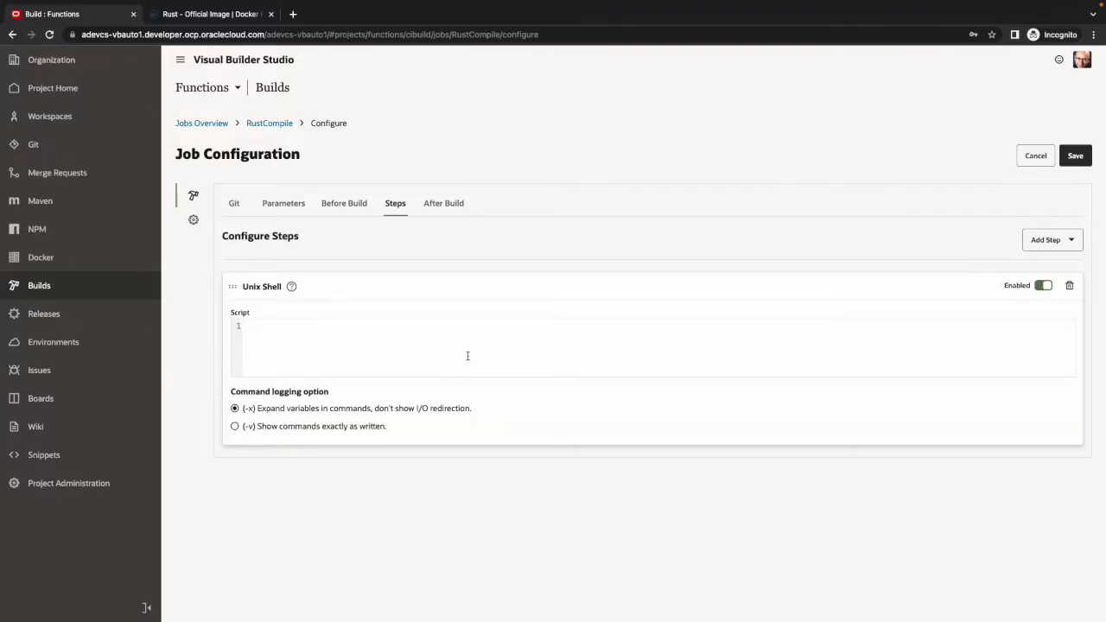
{"action": "type", "text": "rustc he"}
{"action": "type", "text": "llo.rs"}
{"action": "left_click", "coordinate": [1080, 158]}
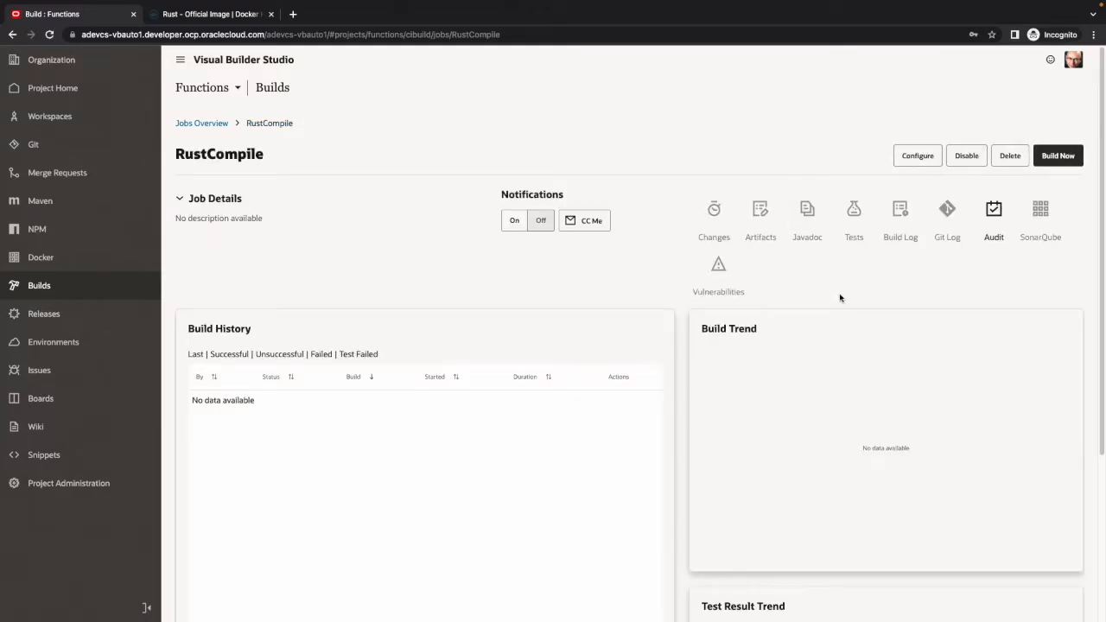
Launch build #1 of RustCompile with Build Now, then head to the Organization page.
{"action": "left_click", "coordinate": [1059, 157]}
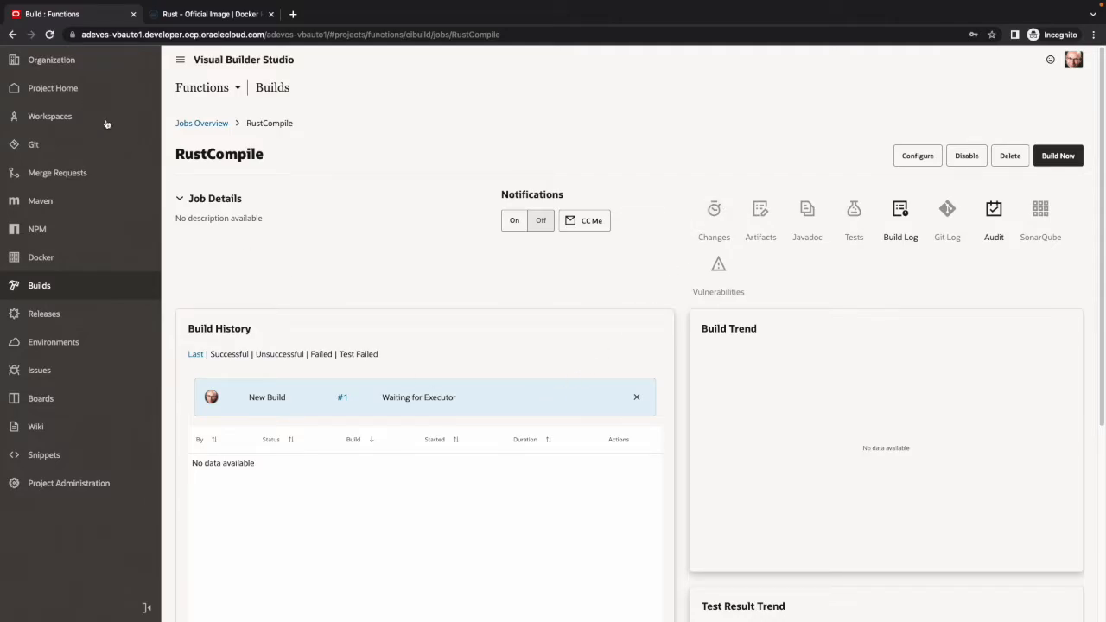
{"action": "left_click", "coordinate": [72, 56]}
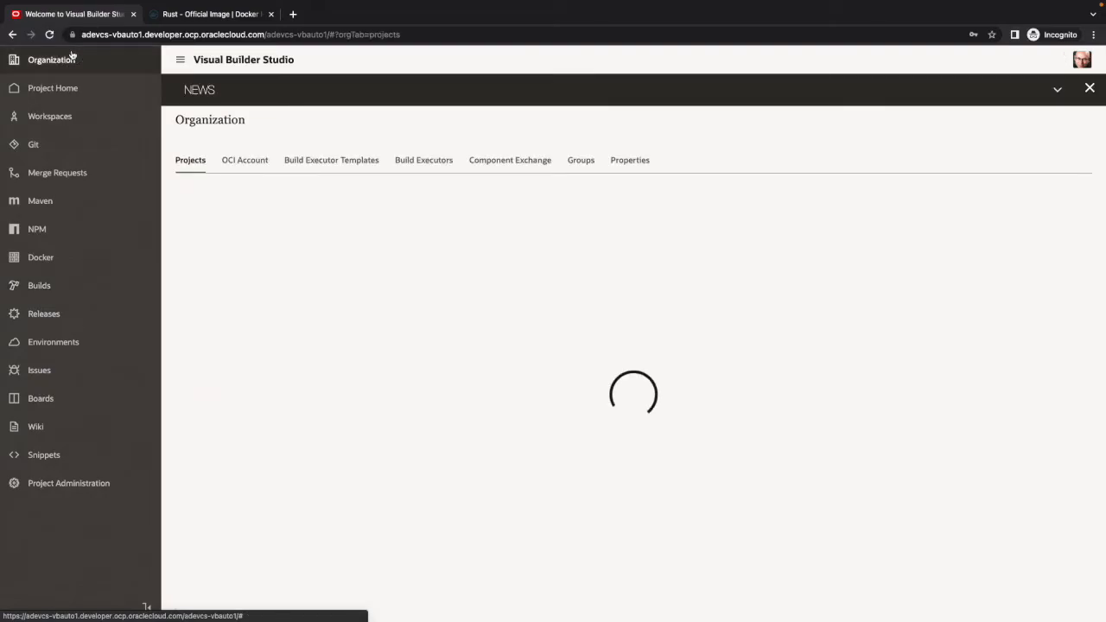
Watch the active build executors, refresh them, then return to Builds where RustCompile #1 succeeded.
{"action": "left_click", "coordinate": [409, 164]}
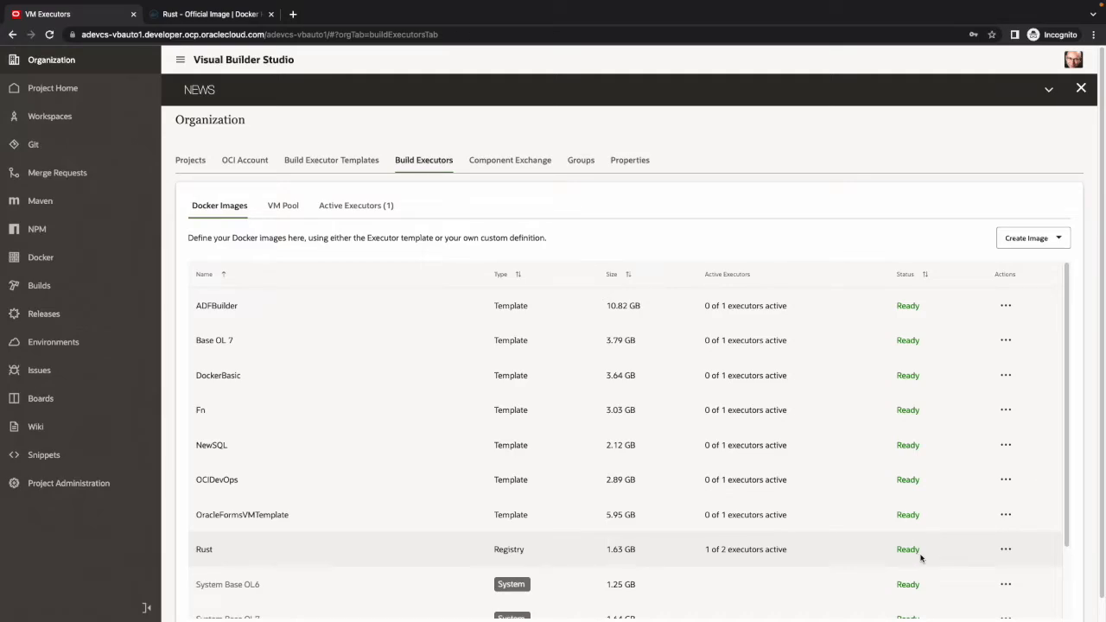
{"action": "left_click", "coordinate": [354, 207]}
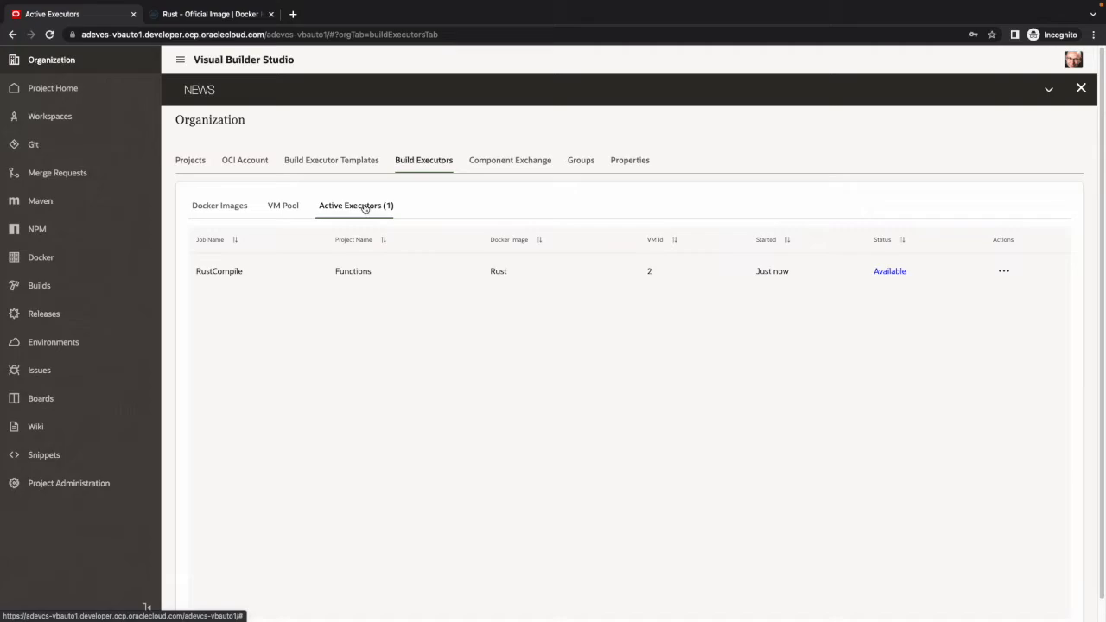
{"action": "left_click", "coordinate": [365, 208]}
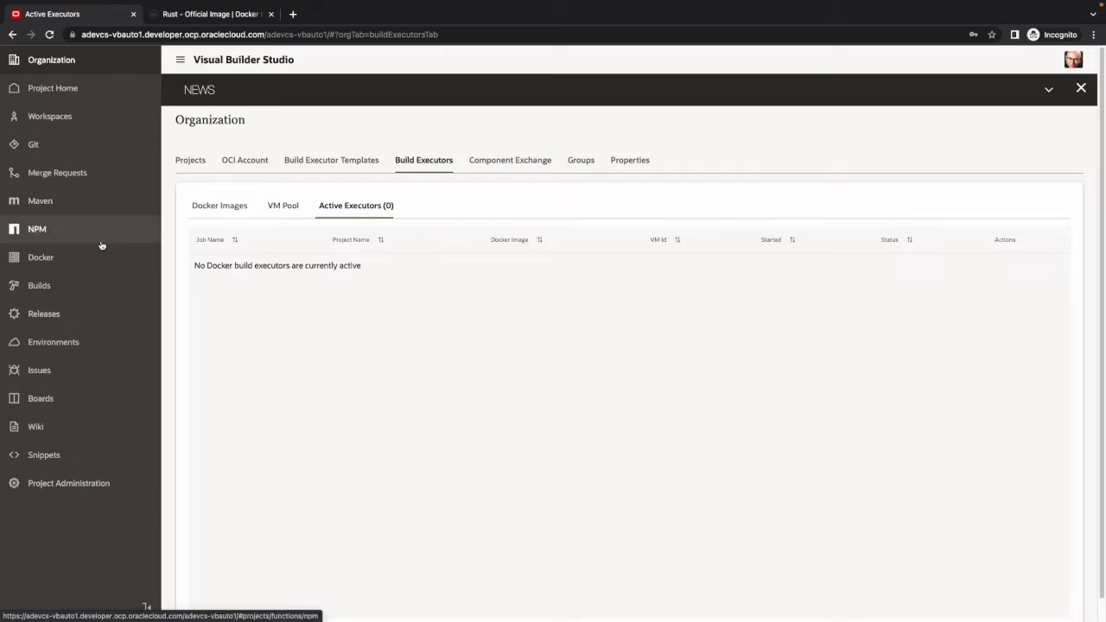
{"action": "left_click", "coordinate": [87, 280]}
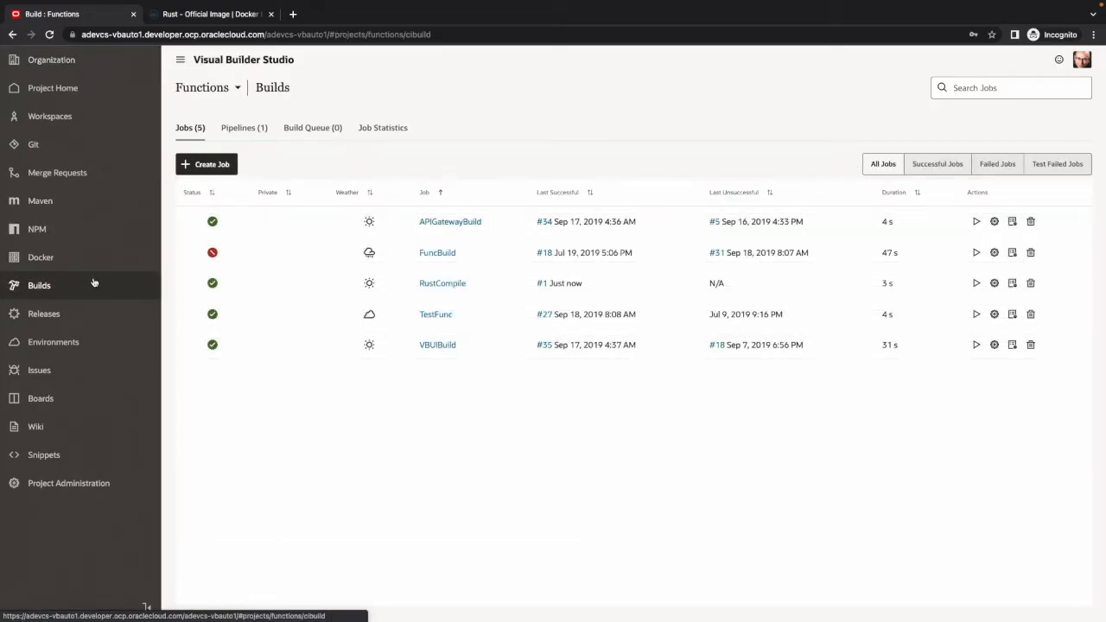
View RustCompile build #1's log showing EXECUTOR_TYPE DOCKER and the Hello World! output.
{"action": "left_click", "coordinate": [440, 285]}
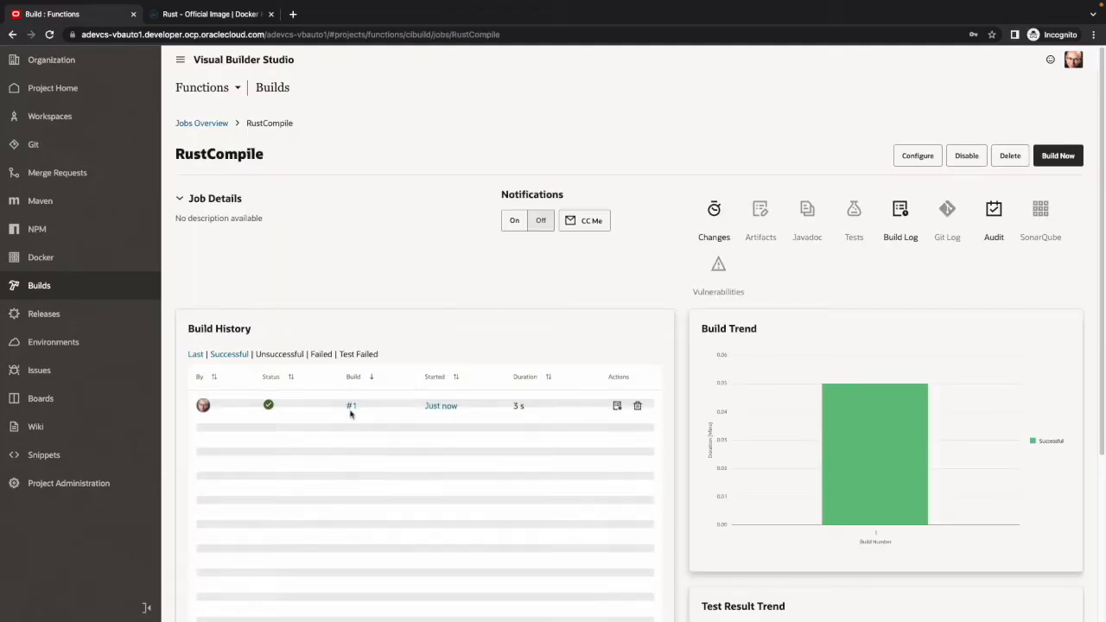
{"action": "left_click", "coordinate": [588, 407]}
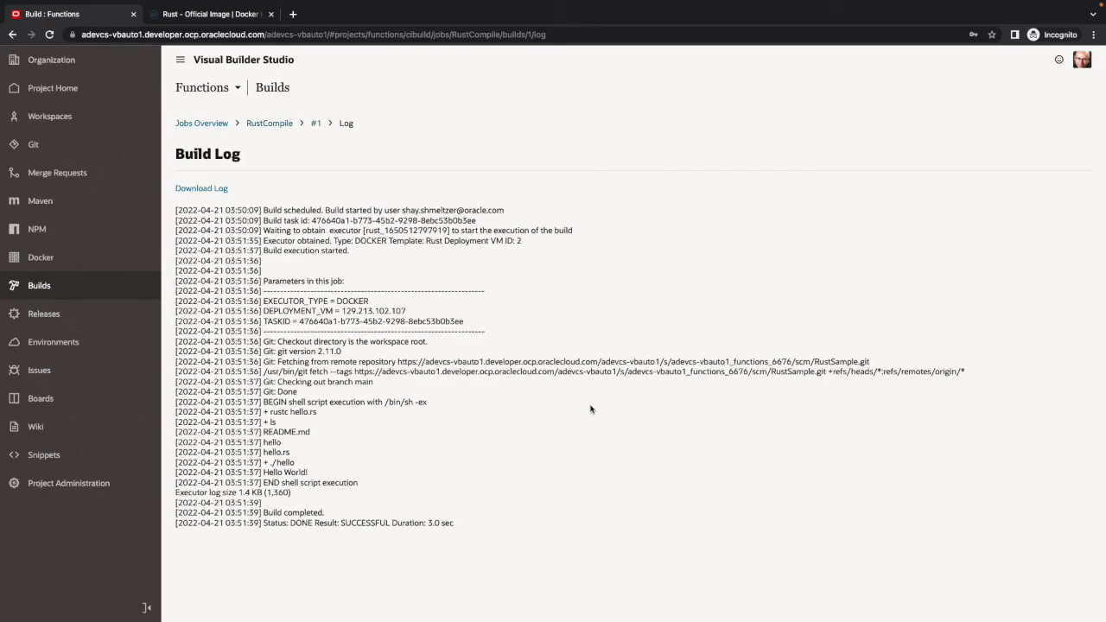
{"action": "double_click", "coordinate": [350, 300]}
{"action": "left_click", "coordinate": [285, 411]}
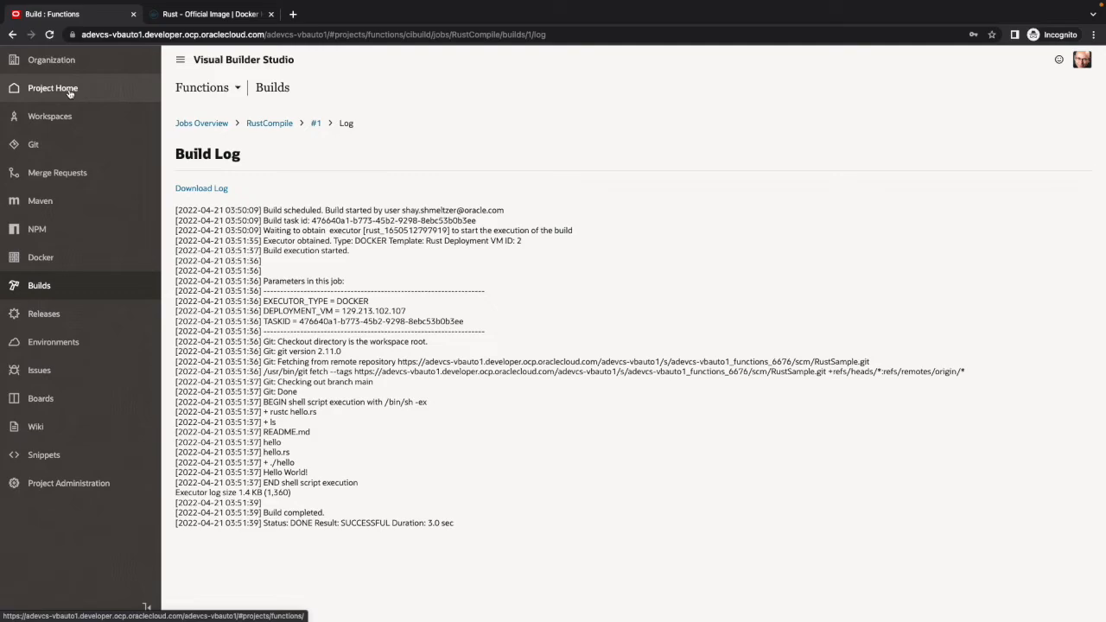
{"action": "left_click", "coordinate": [62, 149]}
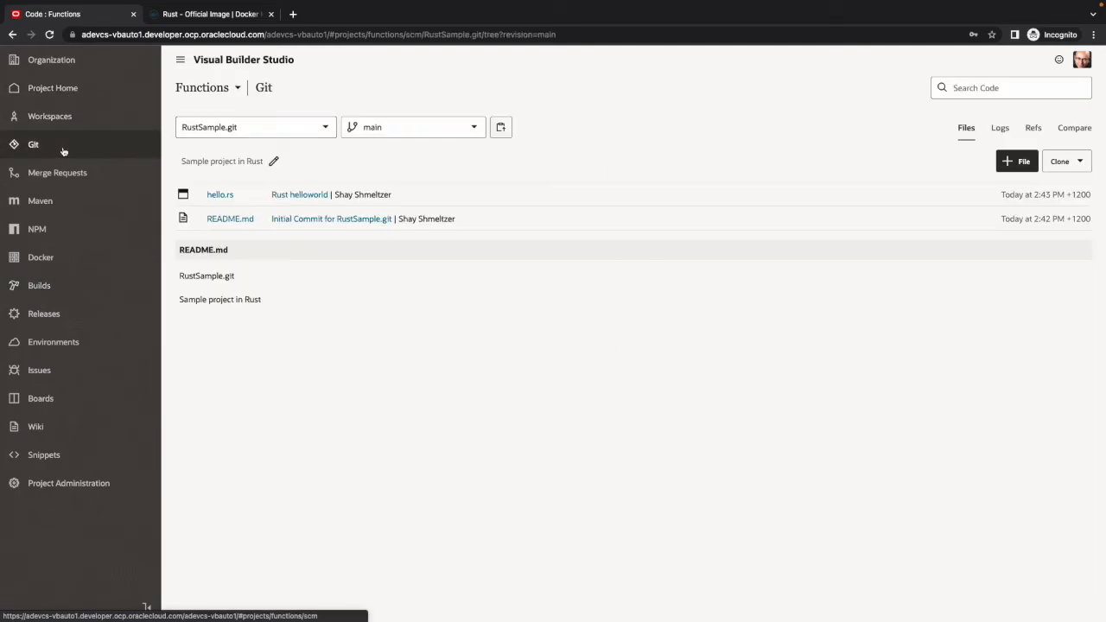
Edit hello.rs line 3 so it prints 'Hello World from VB Studio!'.
{"action": "left_click", "coordinate": [227, 194]}
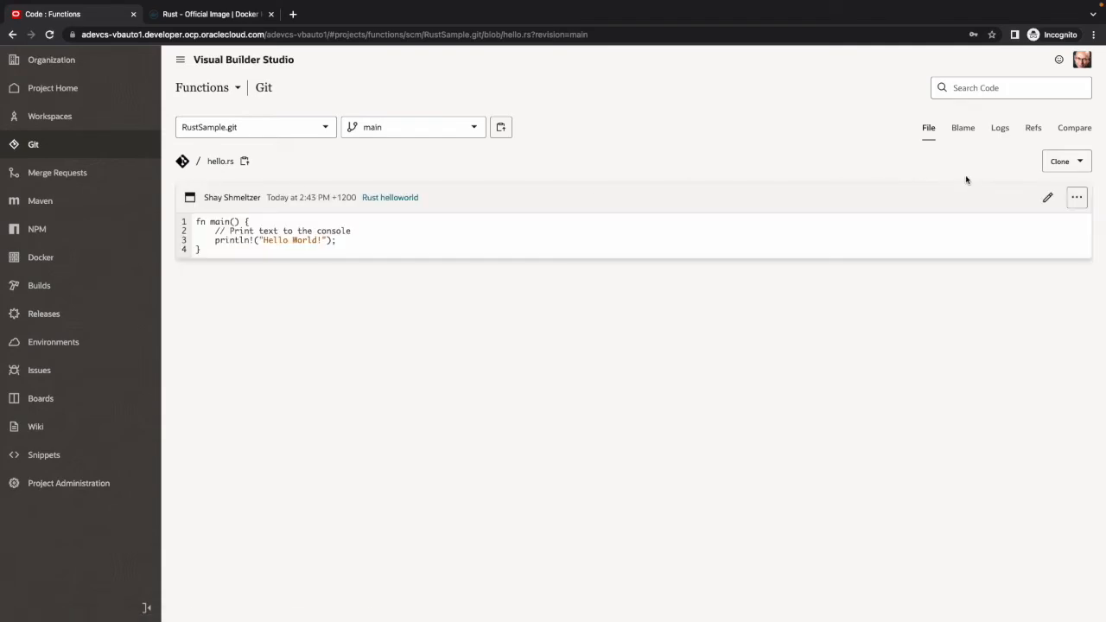
{"action": "left_click", "coordinate": [1047, 199]}
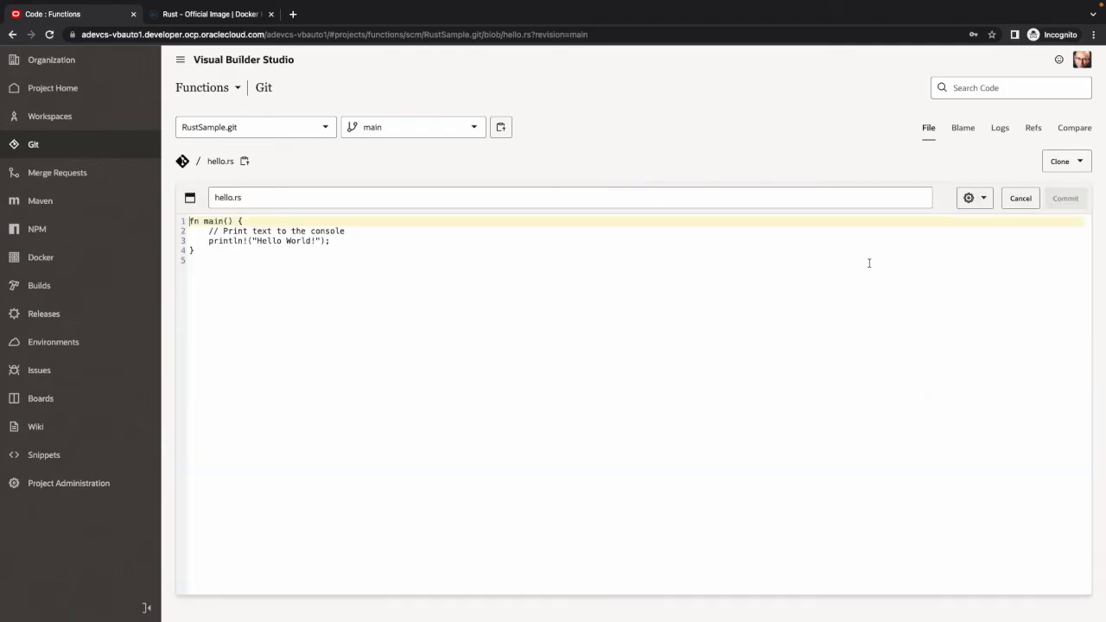
{"action": "left_click", "coordinate": [312, 240]}
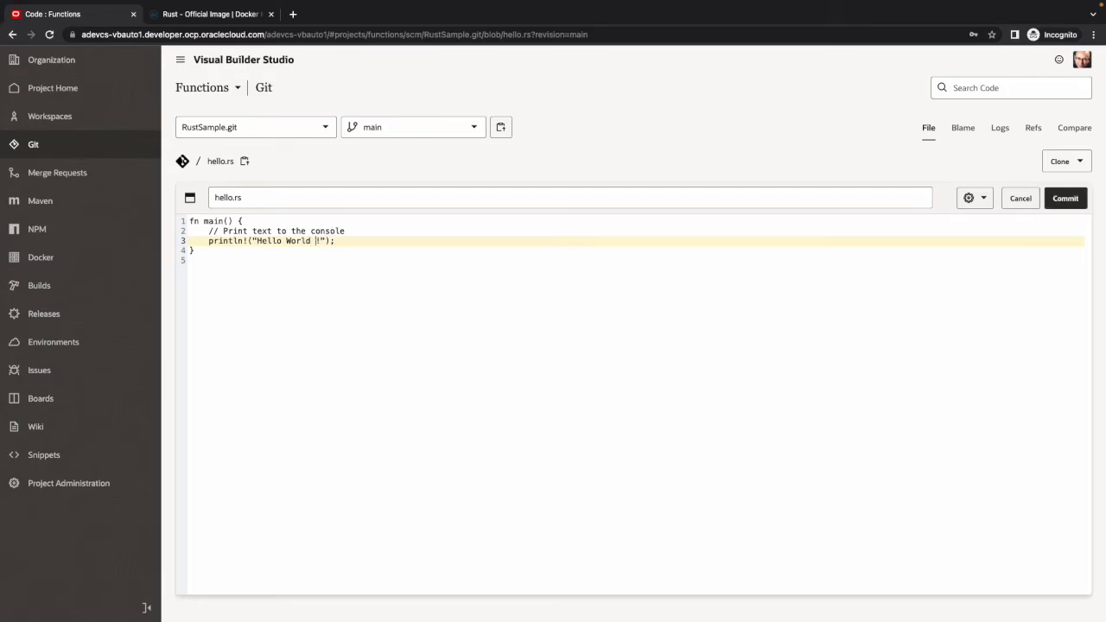
{"action": "type", "text": "from VB STu"}
{"action": "type", "text": "dio"}
{"action": "key", "text": "BackSpace"}
{"action": "key", "text": "BackSpace"}
{"action": "key", "text": "BackSpace"}
{"action": "key", "text": "BackSpace"}
{"action": "type", "text": "tudio"}
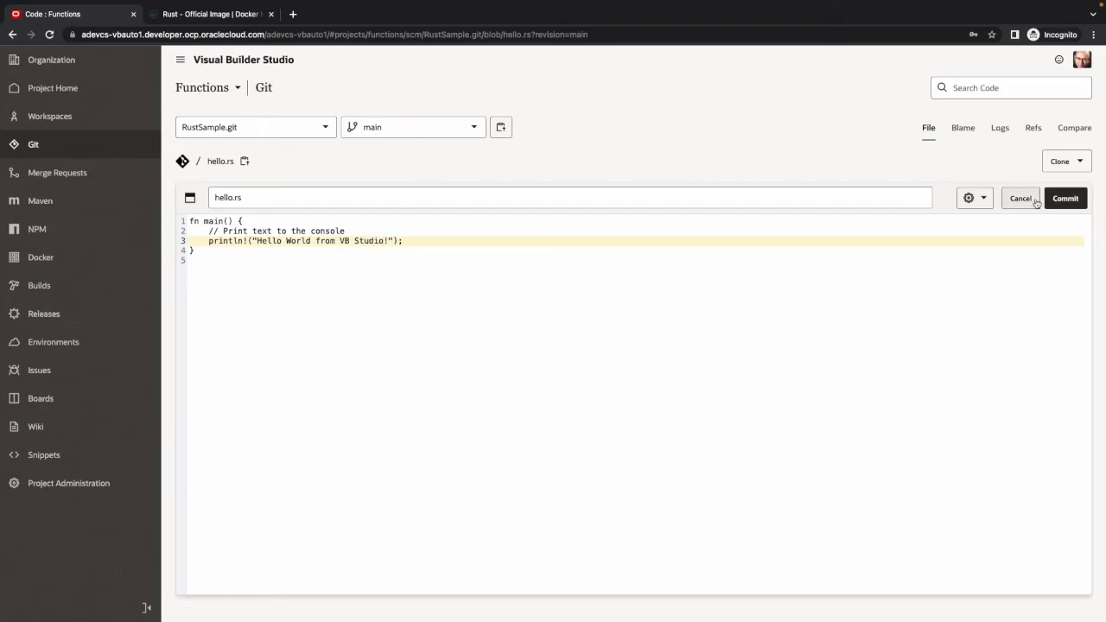
Commit the hello.rs change with summary 'Changed message' and return to Builds.
{"action": "left_click", "coordinate": [1064, 199]}
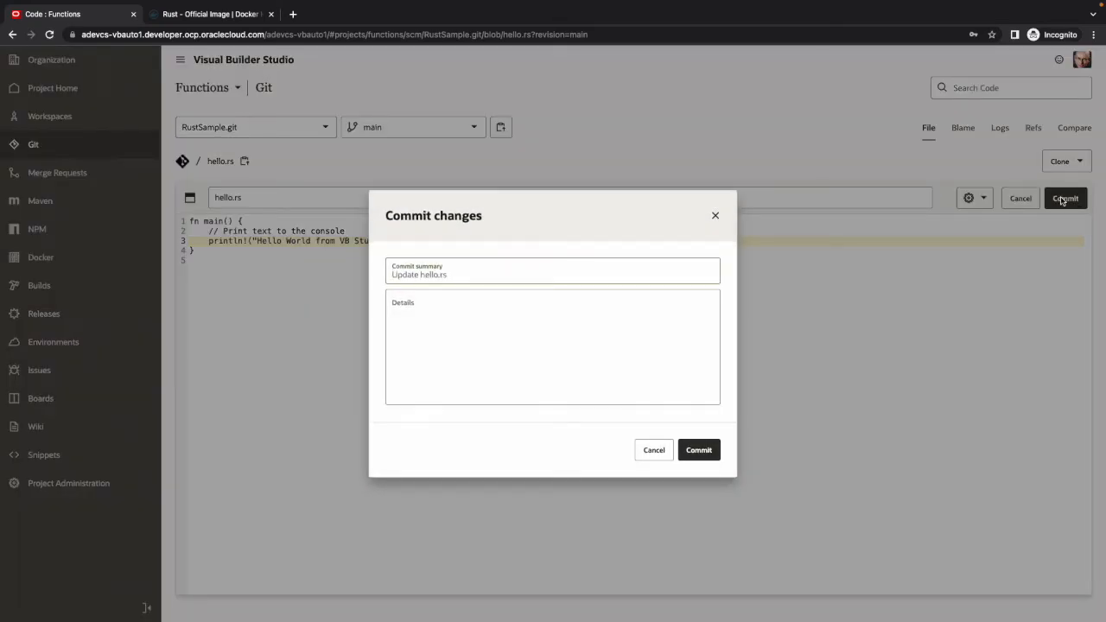
{"action": "type", "text": "Chan"}
{"action": "type", "text": "age"}
{"action": "left_click", "coordinate": [710, 448]}
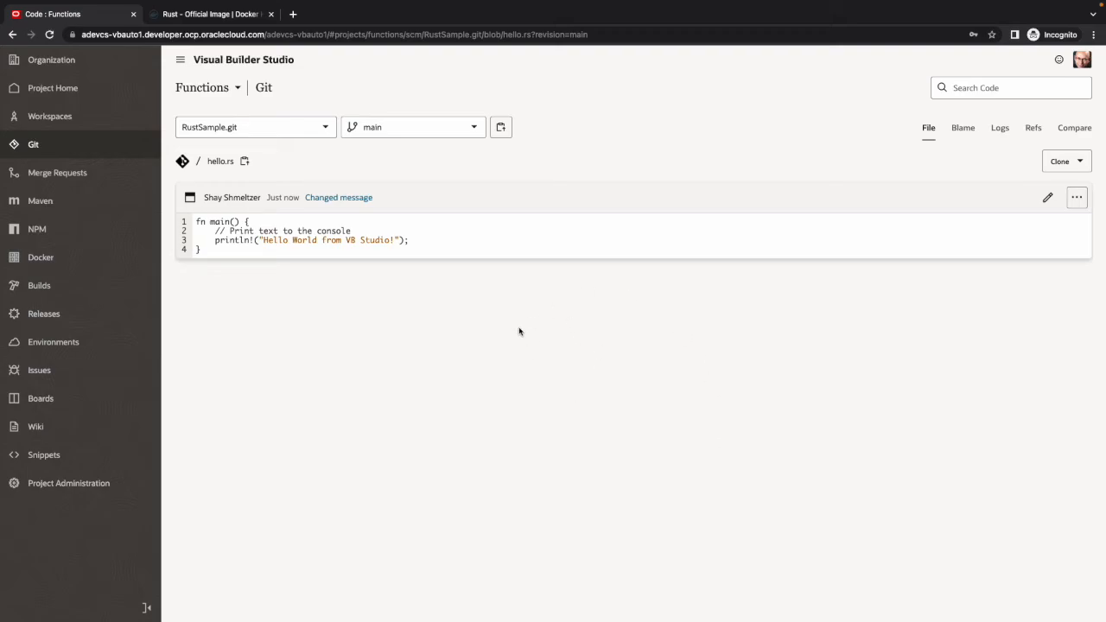
{"action": "left_click", "coordinate": [39, 287]}
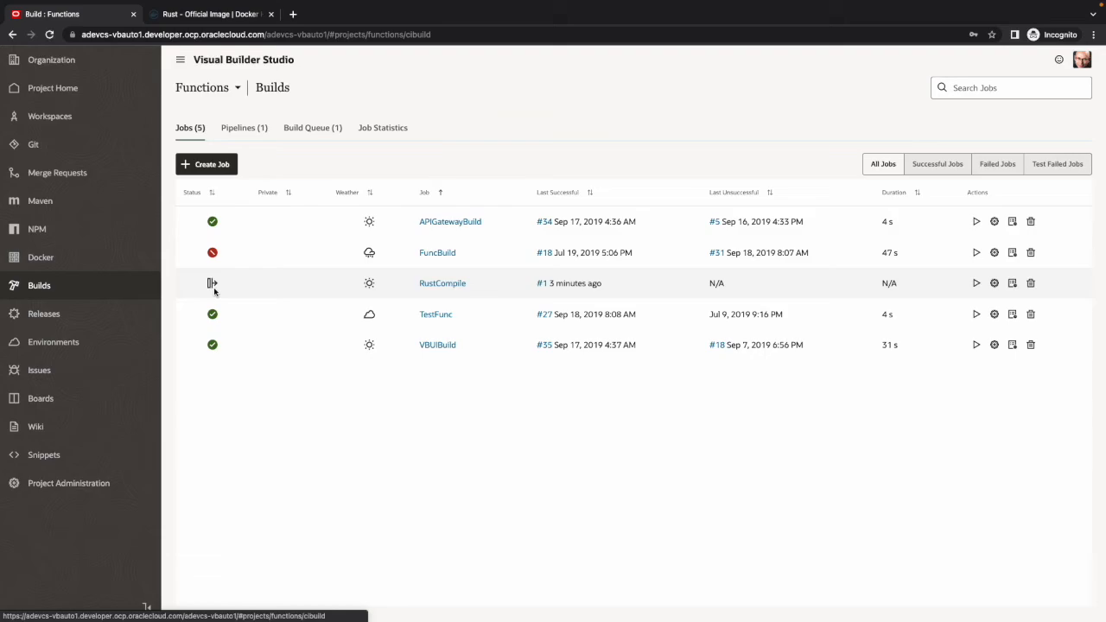
Confirm RustCompile build #2 was triggered and a Rust Docker executor is active under Organization.
{"action": "left_click", "coordinate": [457, 286]}
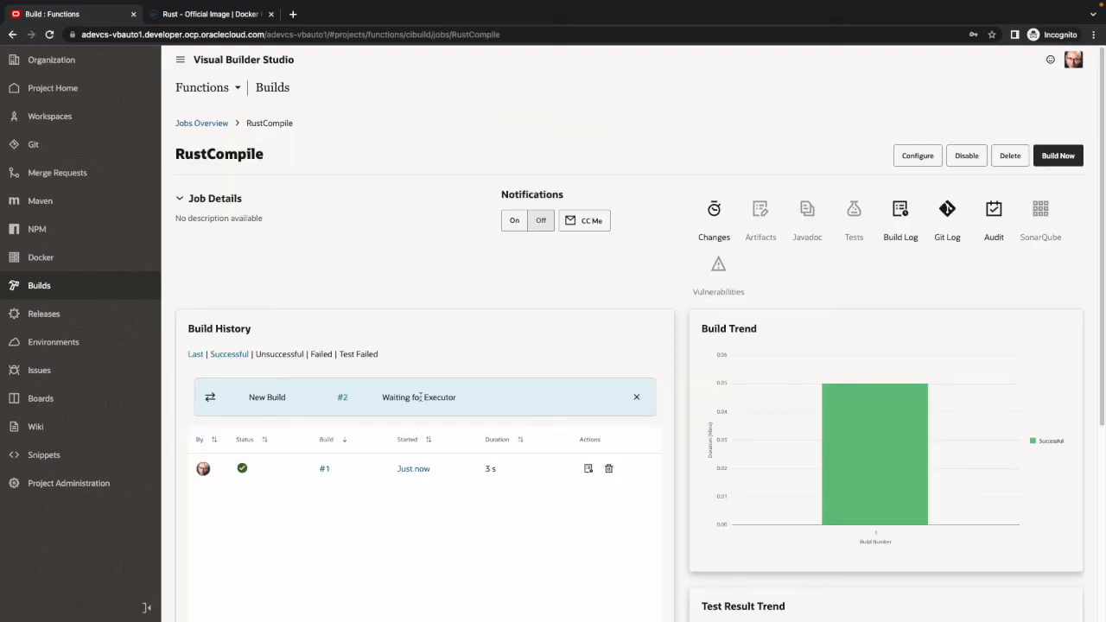
{"action": "left_click", "coordinate": [67, 64]}
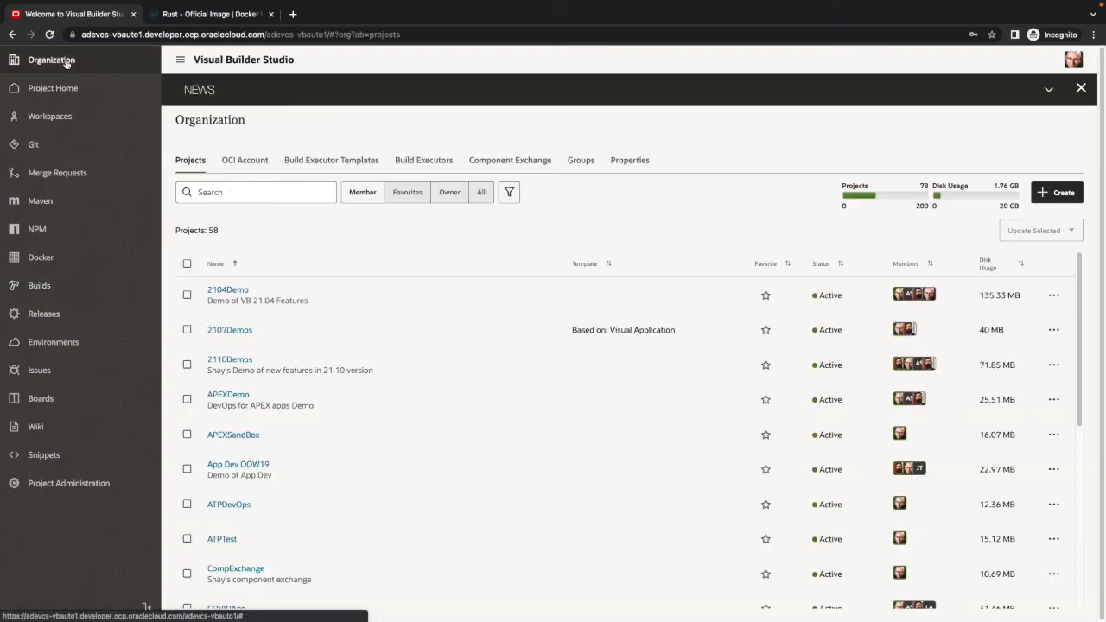
{"action": "left_click", "coordinate": [428, 162]}
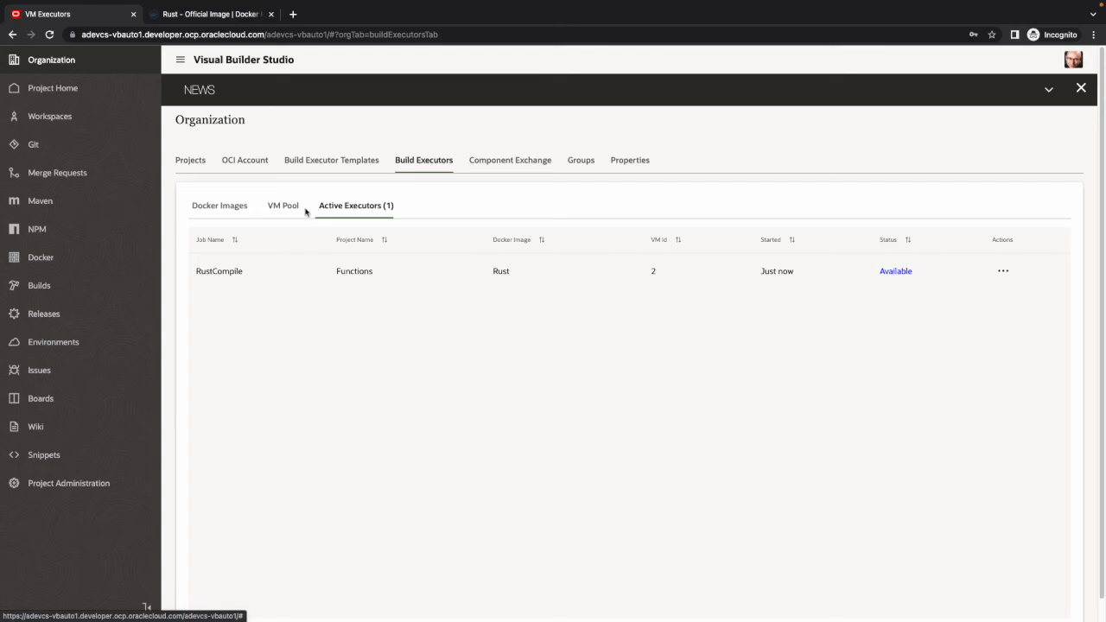
{"action": "left_click", "coordinate": [74, 282]}
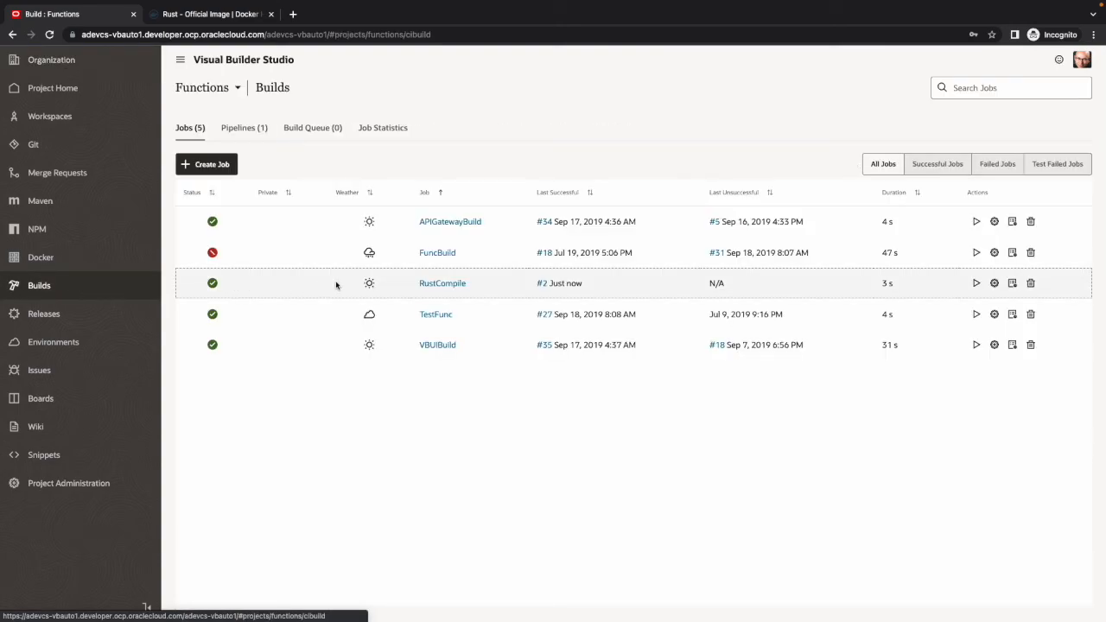
View build #2's log and highlight the 'Hello World from VB Studio!' output line.
{"action": "left_click", "coordinate": [540, 284]}
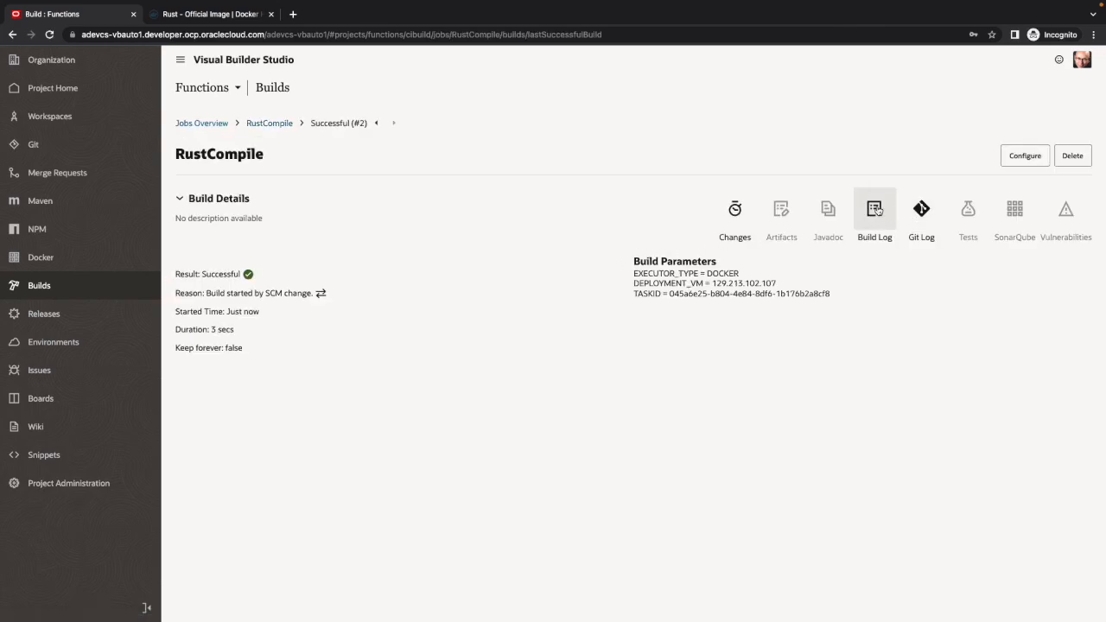
{"action": "left_click", "coordinate": [875, 209]}
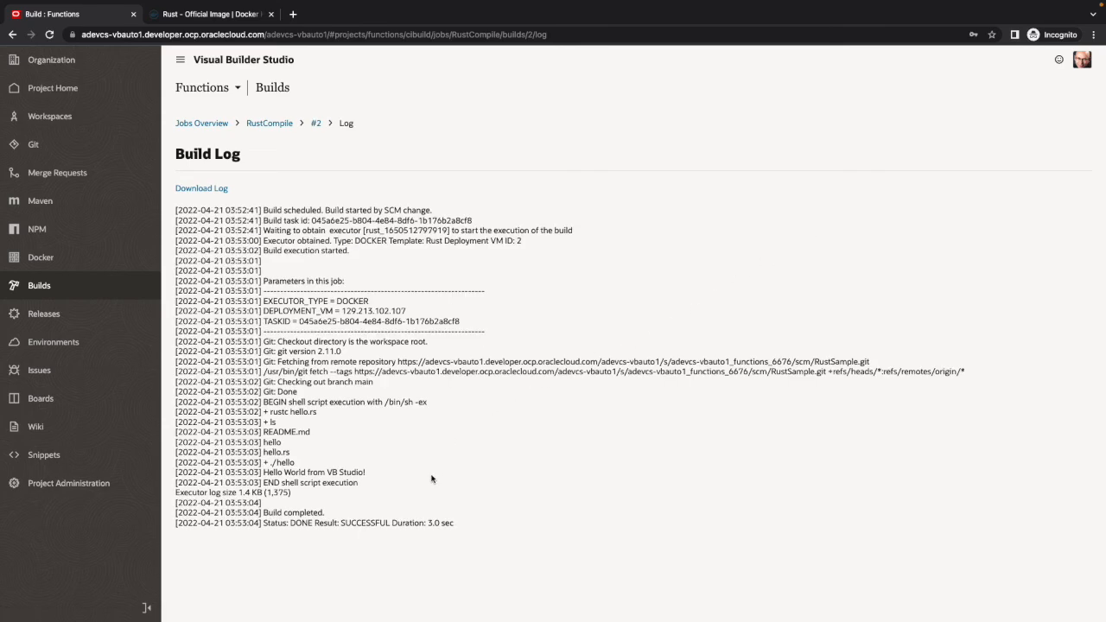
{"action": "left_click_drag", "start_coordinate": [366, 472], "coordinate": [249, 472]}
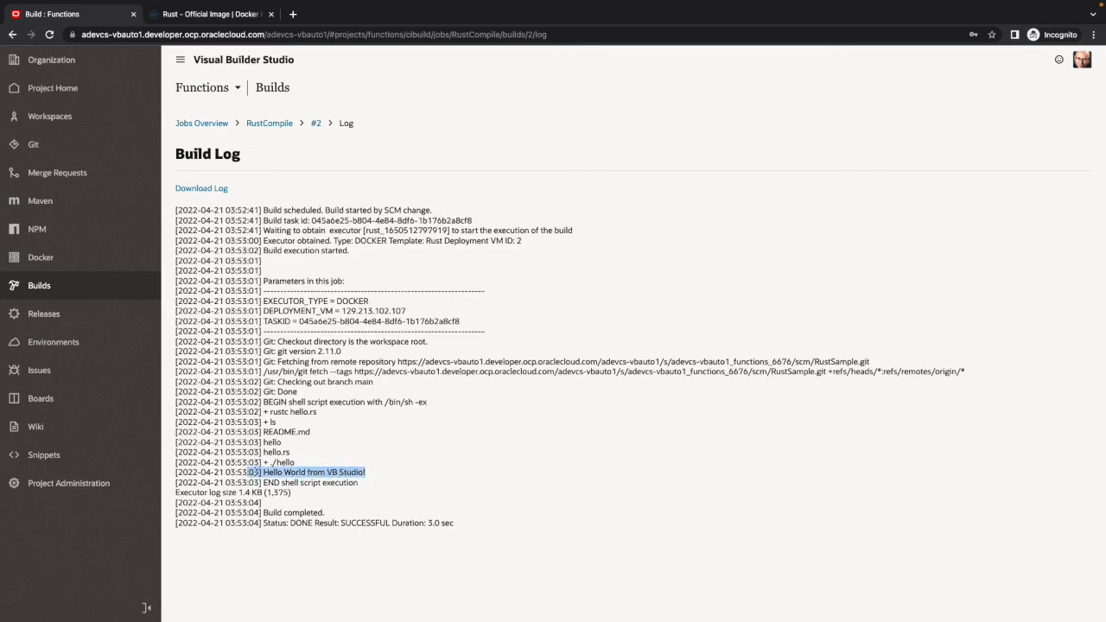